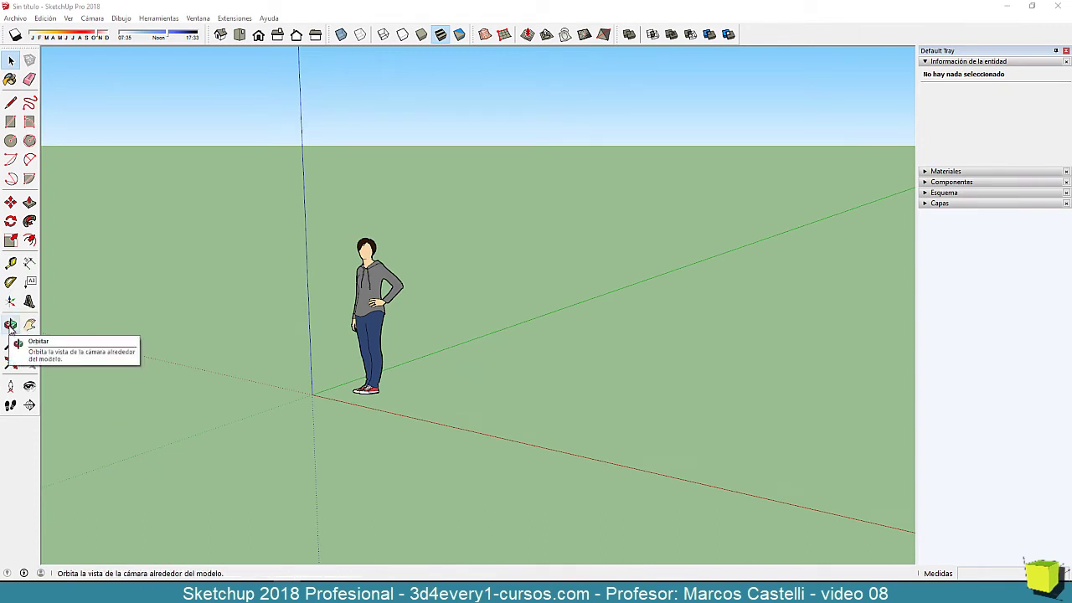
Orbit around the scale figure until it faces the camera from the front at standing height.
left_click(11, 325)
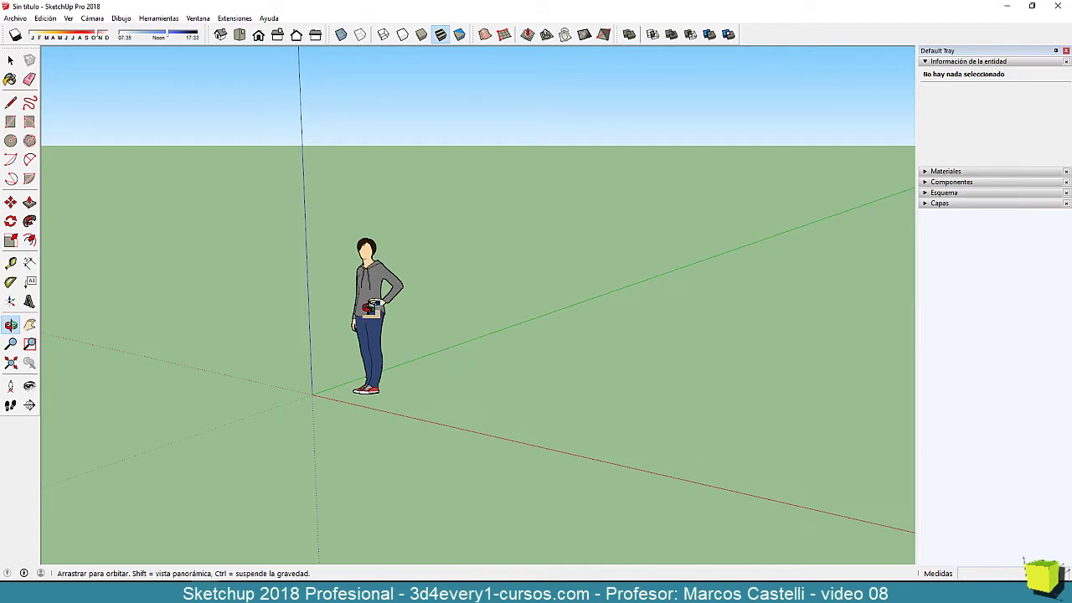
mouse_move(369, 308)
left_mouse_down()
mouse_move(188, 276)
mouse_move(246, 356)
mouse_move(547, 378)
mouse_move(751, 318)
mouse_move(518, 316)
left_mouse_up()
mouse_move(359, 327)
left_mouse_down()
mouse_move(633, 328)
mouse_move(562, 344)
mouse_move(215, 323)
left_mouse_up()
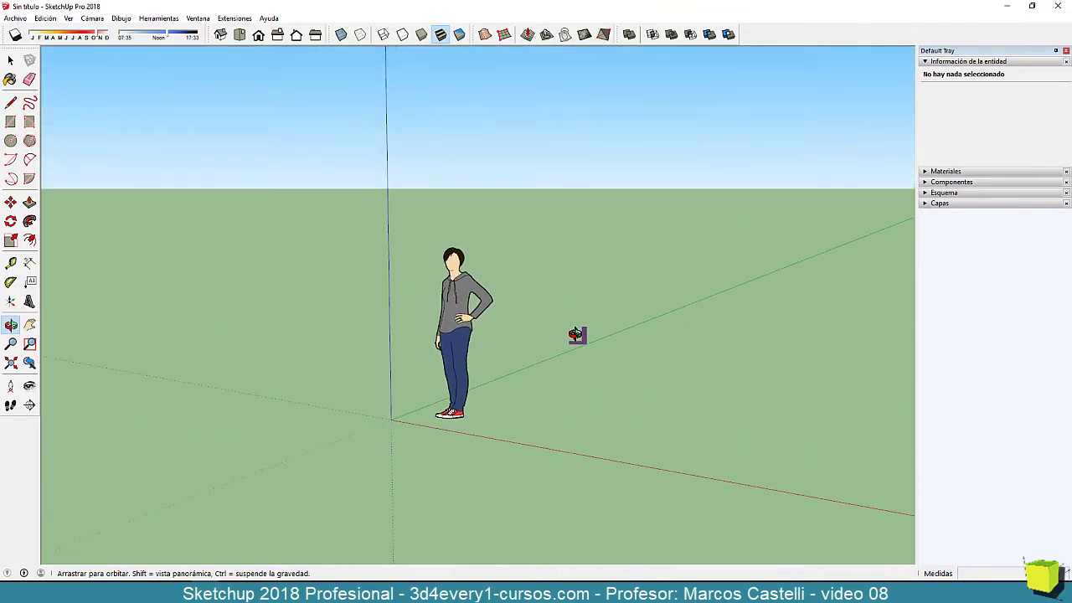
mouse_move(577, 333)
left_mouse_down()
mouse_move(266, 349)
mouse_move(562, 364)
mouse_move(399, 373)
mouse_move(471, 376)
mouse_move(632, 353)
mouse_move(528, 402)
left_mouse_up()
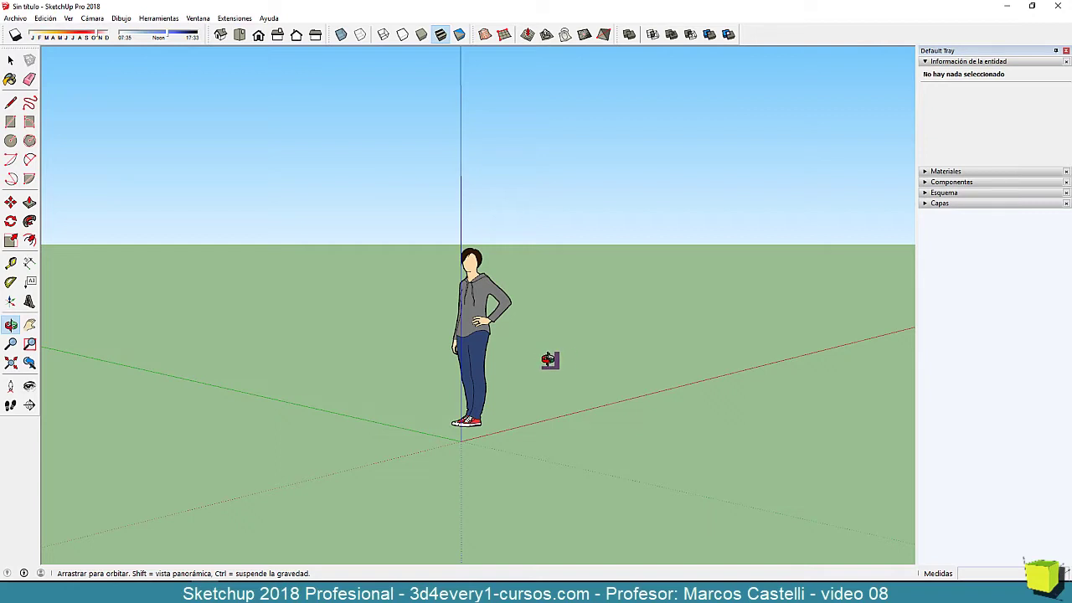
mouse_move(580, 368)
left_mouse_down()
mouse_move(481, 391)
mouse_move(396, 388)
mouse_move(673, 388)
mouse_move(571, 382)
mouse_move(723, 373)
mouse_move(270, 375)
left_mouse_up()
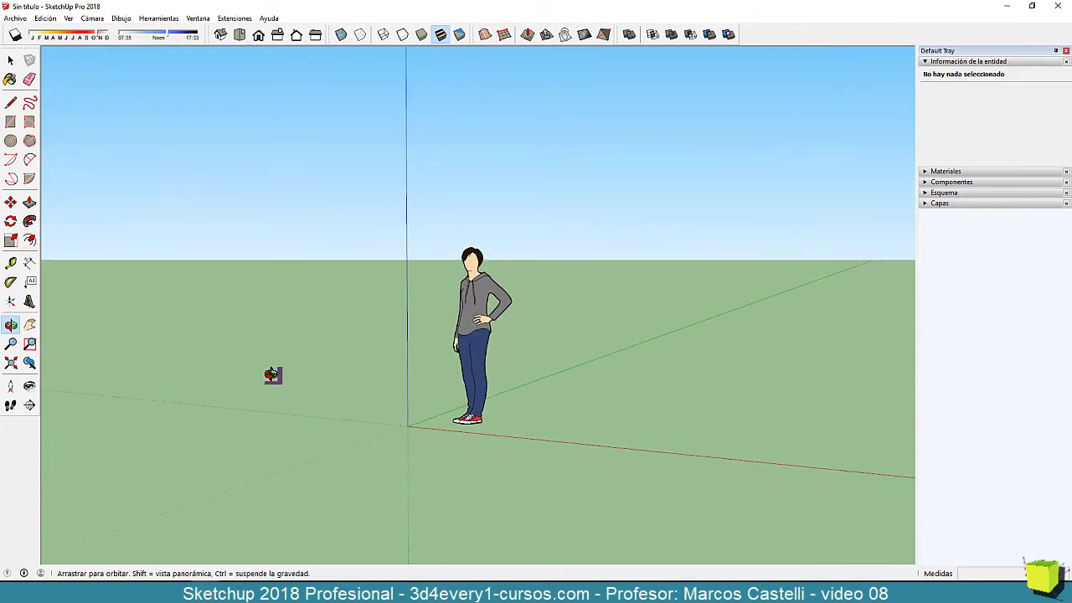
Draw a ground rectangle beside the figure and push/pull it upward into a white box.
left_click(10, 122)
left_click(538, 416)
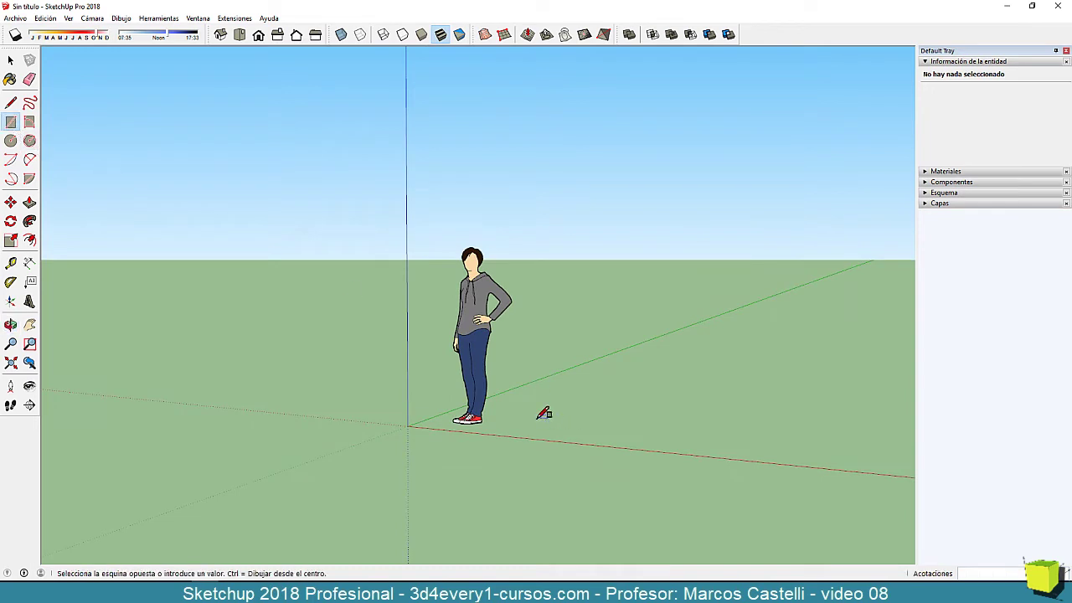
left_click(715, 401)
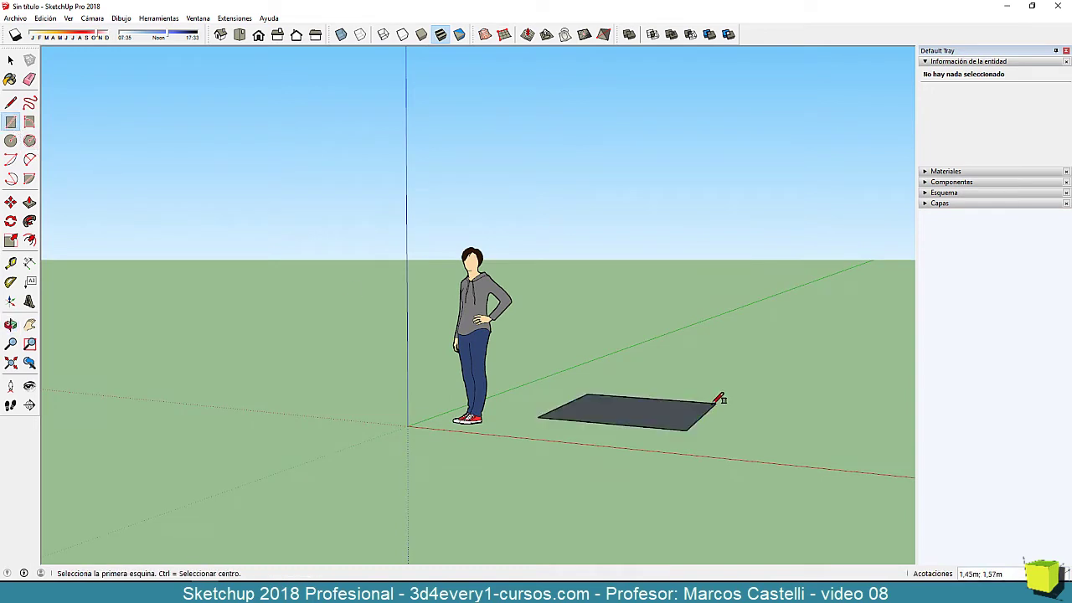
key("p")
left_click(654, 409)
left_click(651, 331)
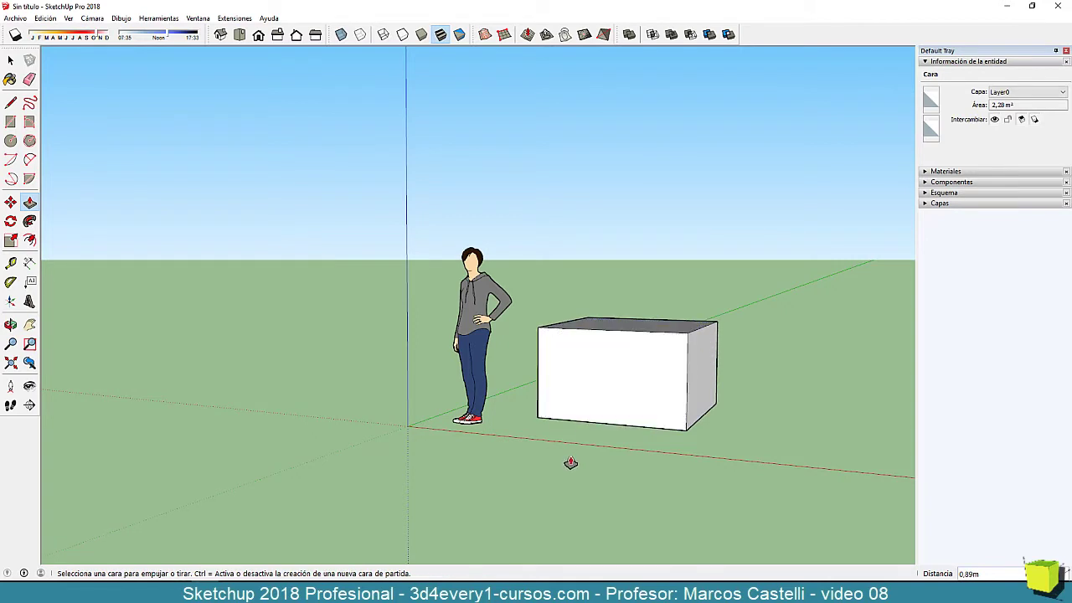
key("space")
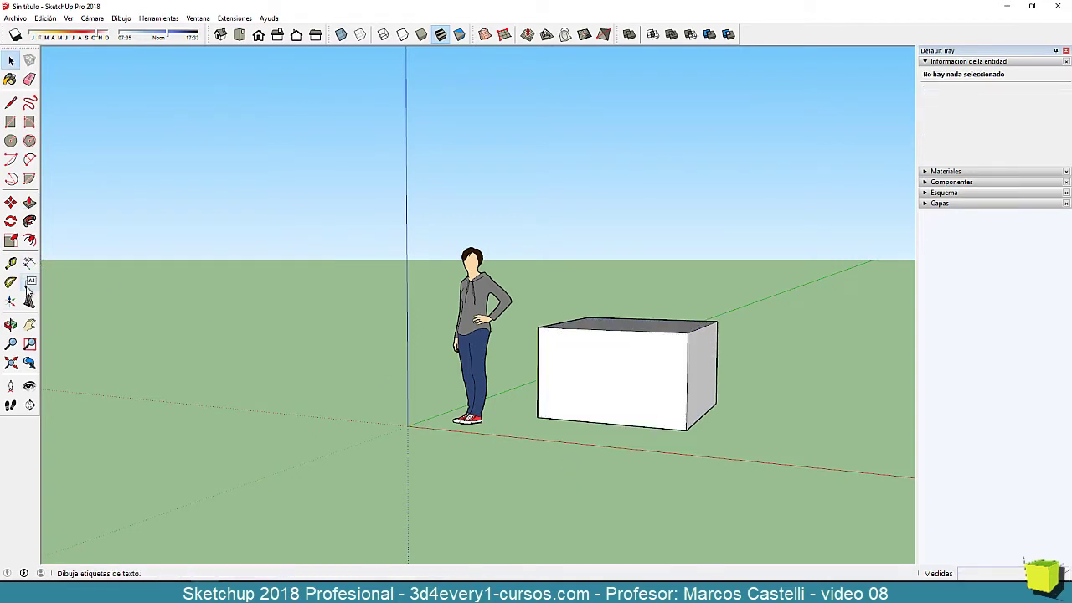
Orbit so the box sits behind, then to the right of, the figure.
left_click(11, 326)
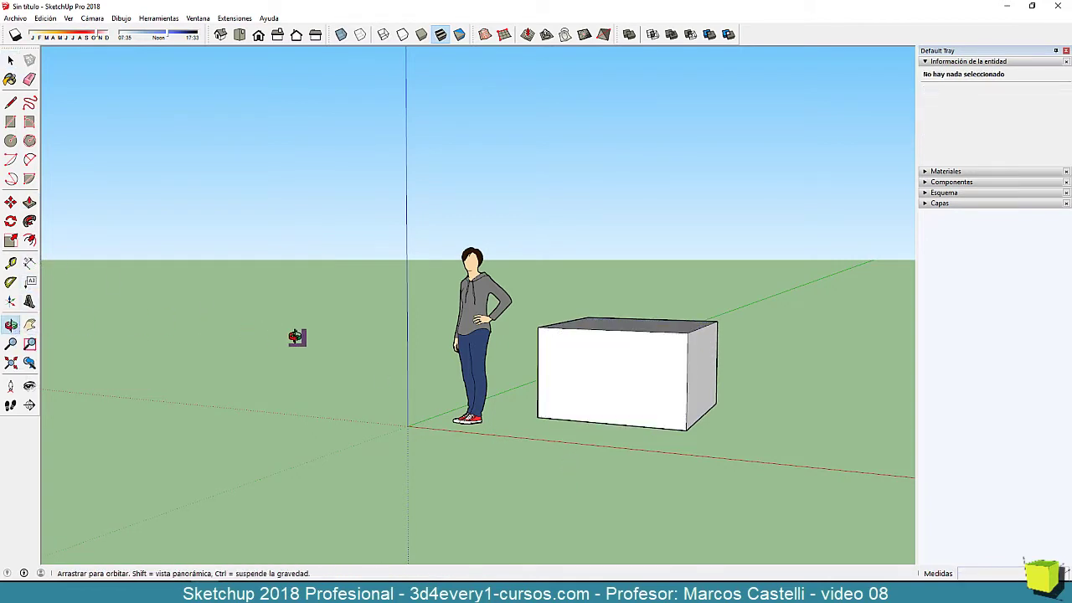
mouse_move(297, 338)
left_mouse_down()
mouse_move(621, 363)
mouse_move(319, 358)
mouse_move(433, 320)
mouse_move(490, 158)
mouse_move(543, 461)
mouse_move(543, 533)
mouse_move(435, 414)
mouse_move(713, 373)
mouse_move(412, 341)
mouse_move(433, 112)
mouse_move(688, 331)
mouse_move(595, 356)
left_mouse_up()
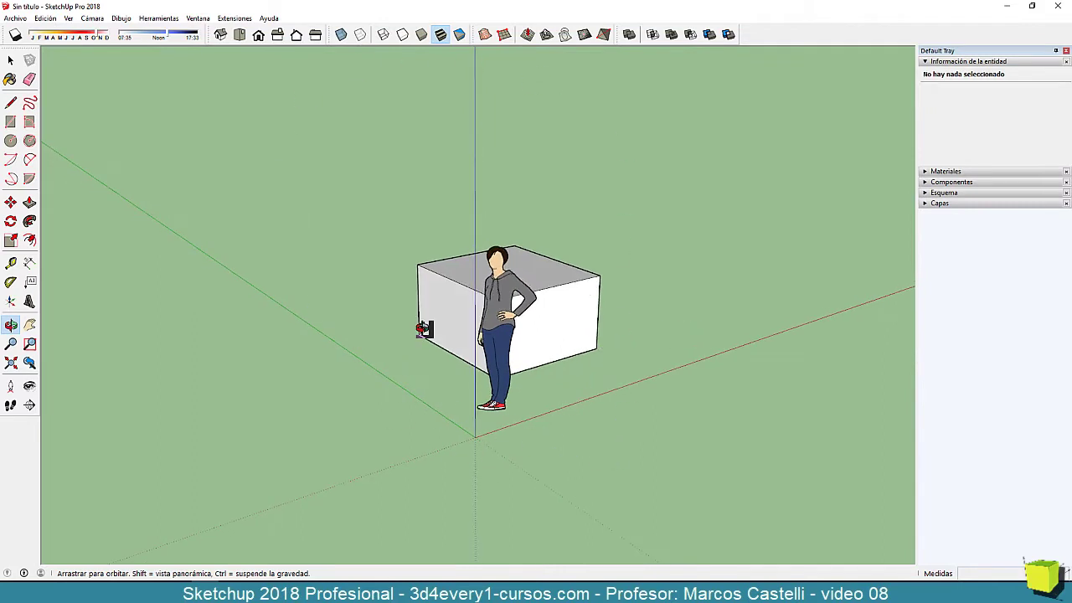
mouse_move(617, 354)
left_mouse_down()
mouse_move(377, 349)
mouse_move(557, 375)
mouse_move(204, 342)
left_mouse_up()
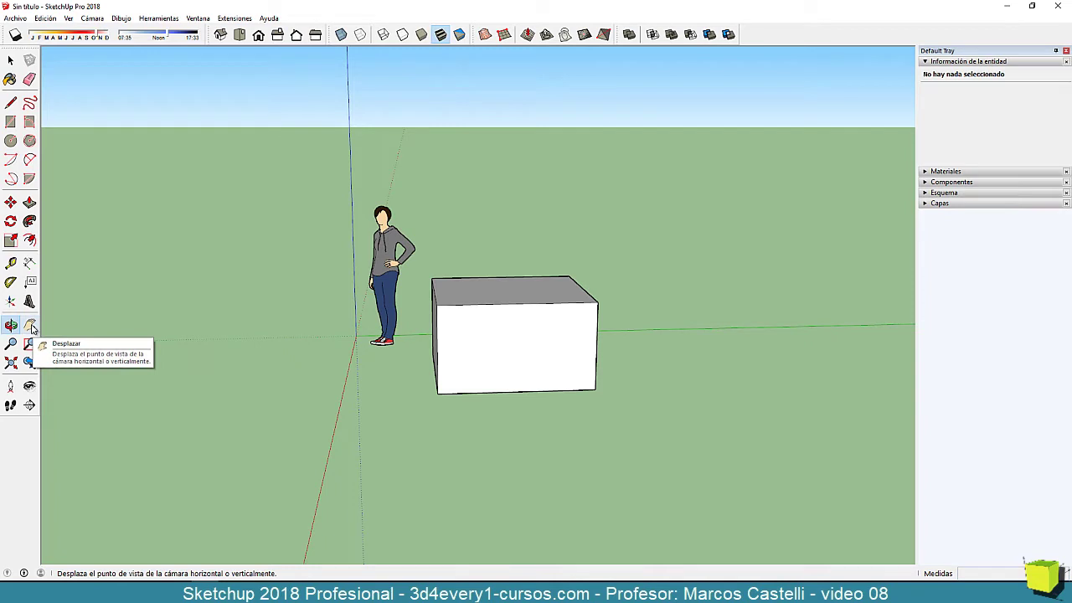
Pan the view so the figure and box shift toward the middle of the window.
left_click(25, 329)
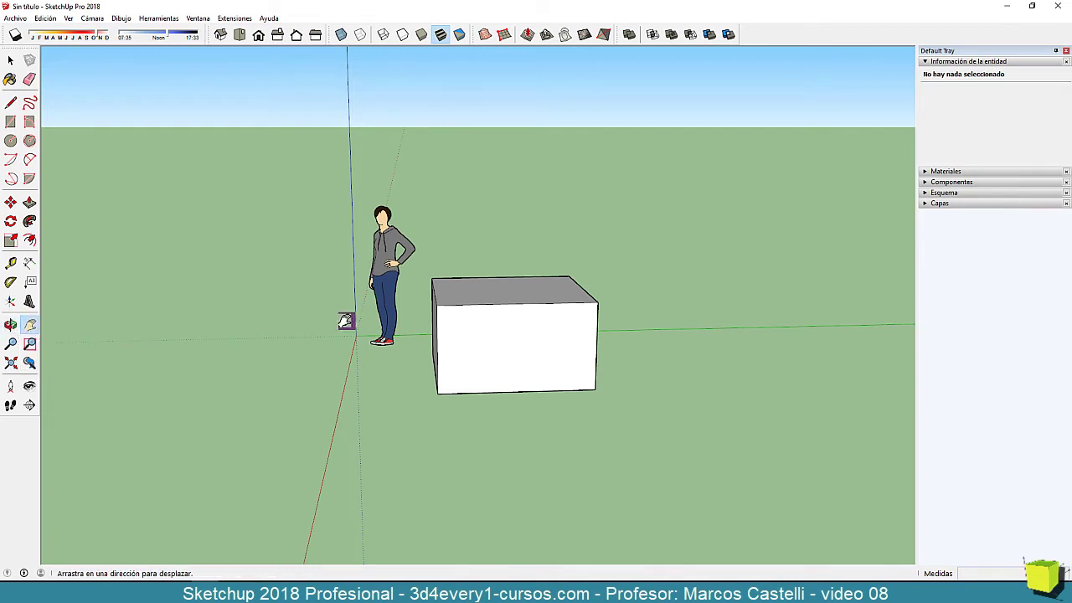
mouse_move(301, 283)
left_mouse_down()
mouse_move(239, 250)
mouse_move(84, 105)
mouse_move(645, 234)
mouse_move(789, 186)
mouse_move(461, 450)
mouse_move(253, 363)
mouse_move(181, 388)
mouse_move(124, 389)
mouse_move(581, 199)
mouse_move(601, 257)
mouse_move(459, 416)
mouse_move(377, 391)
mouse_move(641, 263)
mouse_move(733, 268)
mouse_move(328, 371)
mouse_move(254, 287)
mouse_move(126, 258)
mouse_move(236, 264)
mouse_move(557, 450)
mouse_move(524, 490)
mouse_move(346, 472)
left_mouse_up()
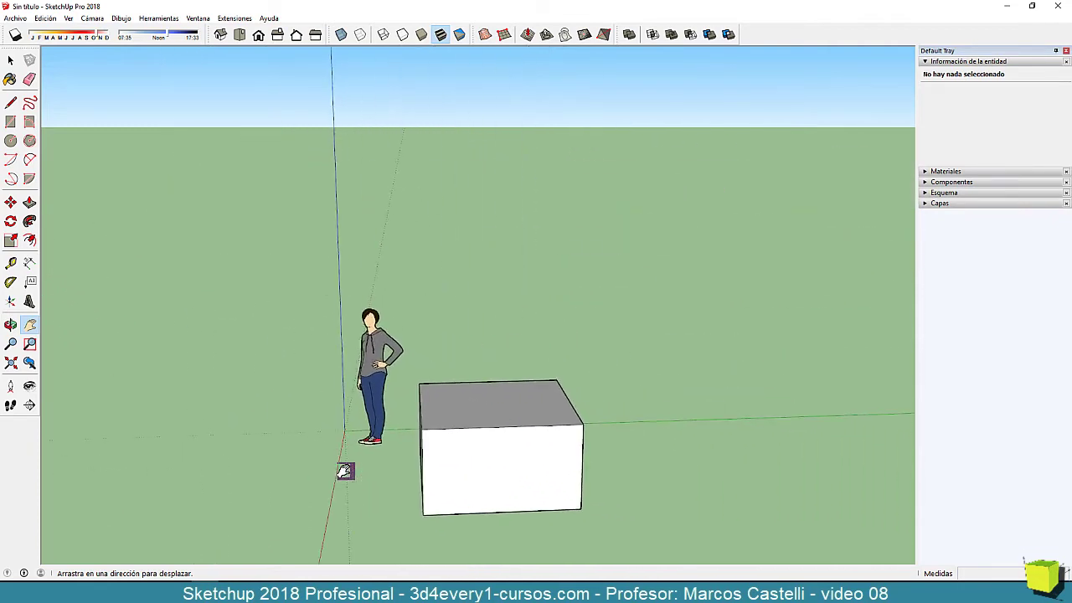
mouse_move(376, 352)
left_mouse_down()
mouse_move(240, 347)
mouse_move(109, 273)
mouse_move(208, 176)
mouse_move(680, 165)
mouse_move(806, 213)
mouse_move(672, 313)
mouse_move(491, 335)
mouse_move(371, 394)
left_mouse_up()
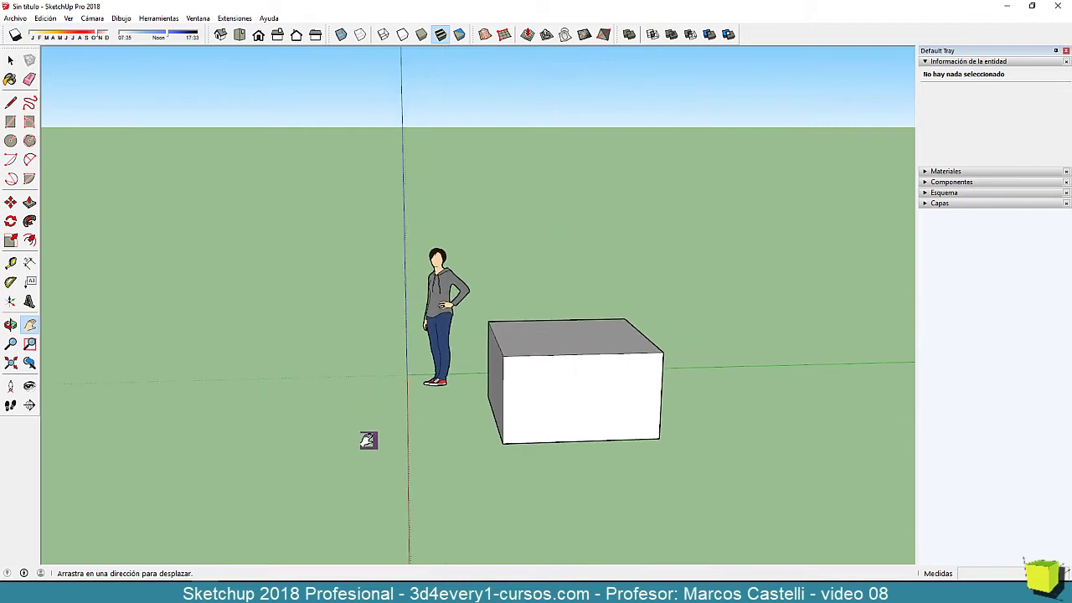
left_click_drag(452, 353, 494, 316)
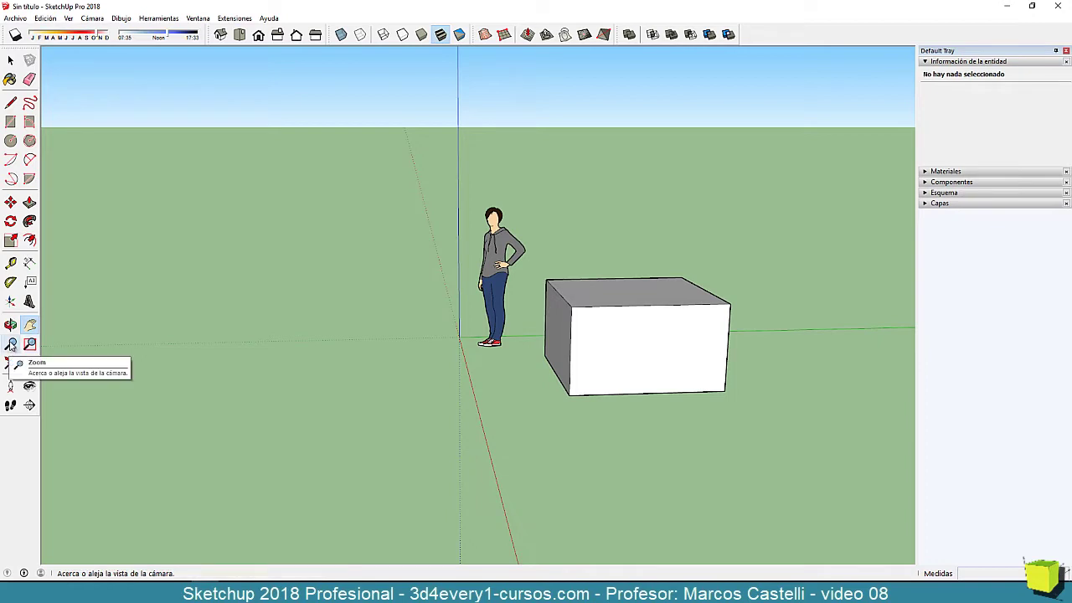
Zoom in and out, ending with the figure and box much larger on screen.
left_click(11, 344)
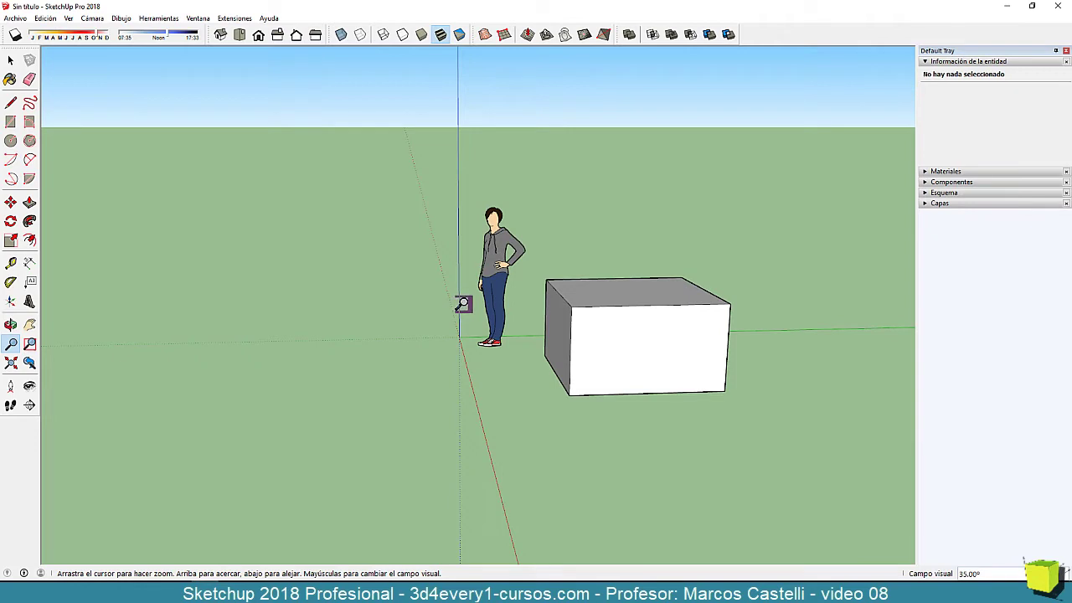
mouse_move(469, 328)
left_mouse_down()
mouse_move(466, 131)
mouse_move(467, 483)
left_mouse_up()
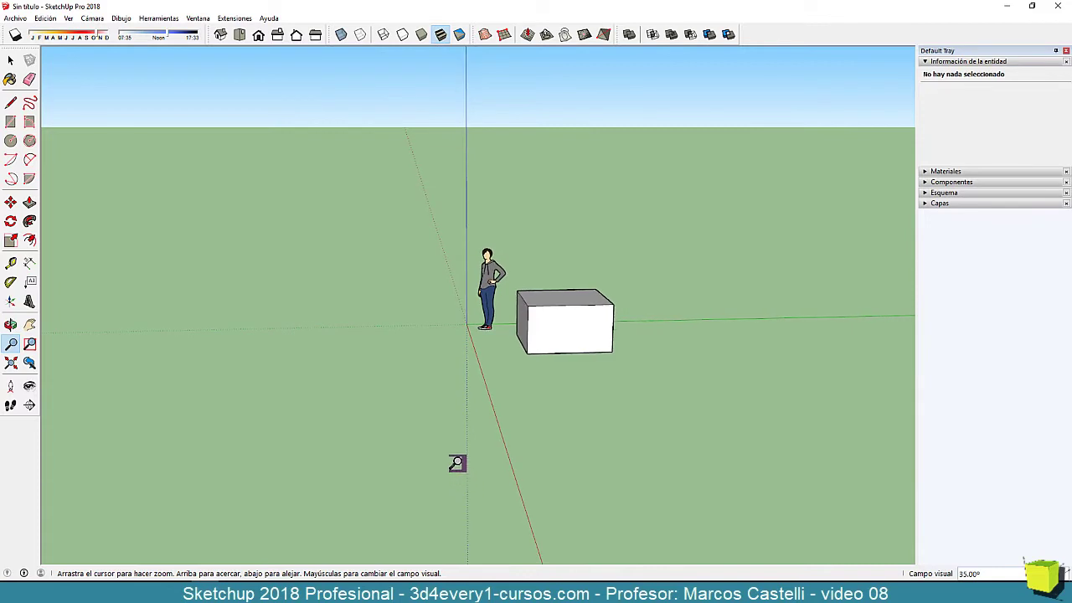
mouse_move(486, 330)
left_mouse_down()
mouse_move(232, 312)
mouse_move(683, 304)
mouse_move(469, 304)
left_mouse_up()
mouse_move(467, 378)
left_mouse_down()
mouse_move(466, 153)
mouse_move(445, 303)
mouse_move(444, 499)
mouse_move(433, 343)
mouse_move(443, 148)
mouse_move(445, 493)
mouse_move(447, 249)
mouse_move(502, 222)
left_mouse_up()
left_click_drag(634, 339, 626, 284)
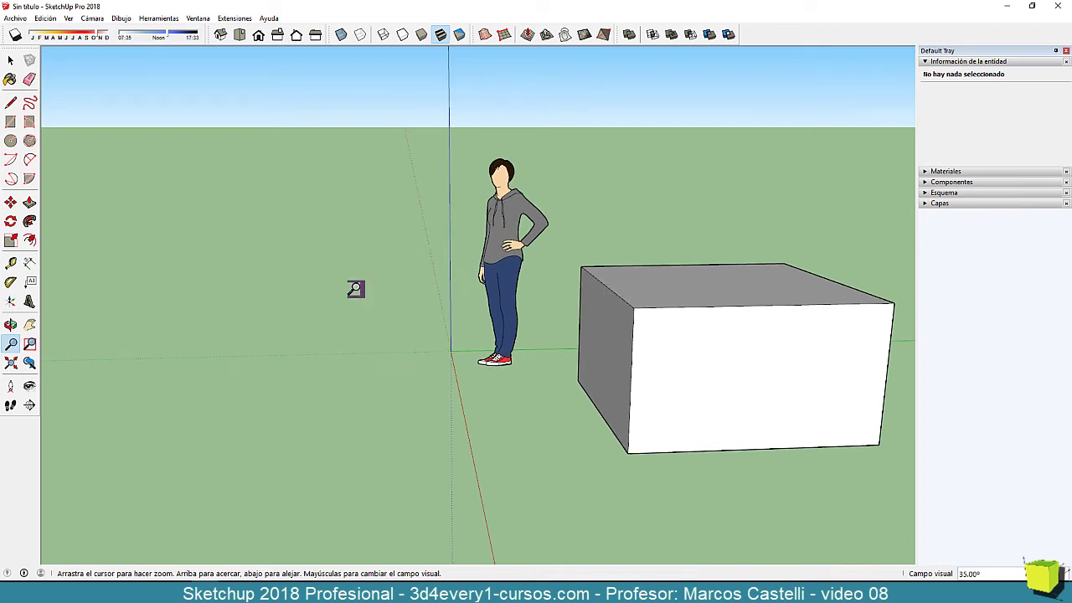
Zoom Window onto the figure's head, then Zoom Extents to show the whole model again.
left_click(30, 344)
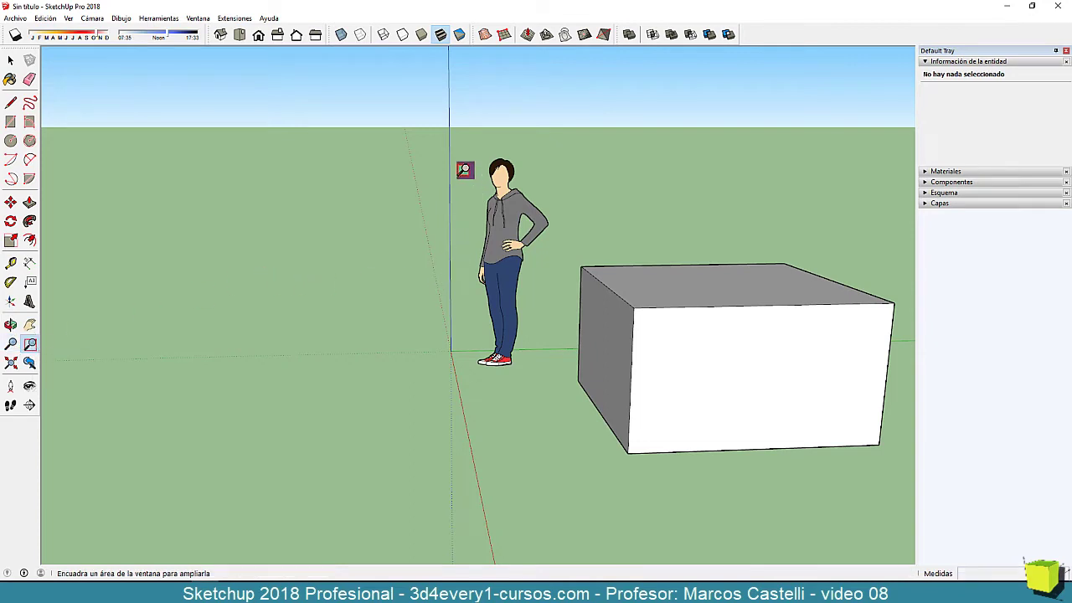
left_click_drag(469, 141, 540, 201)
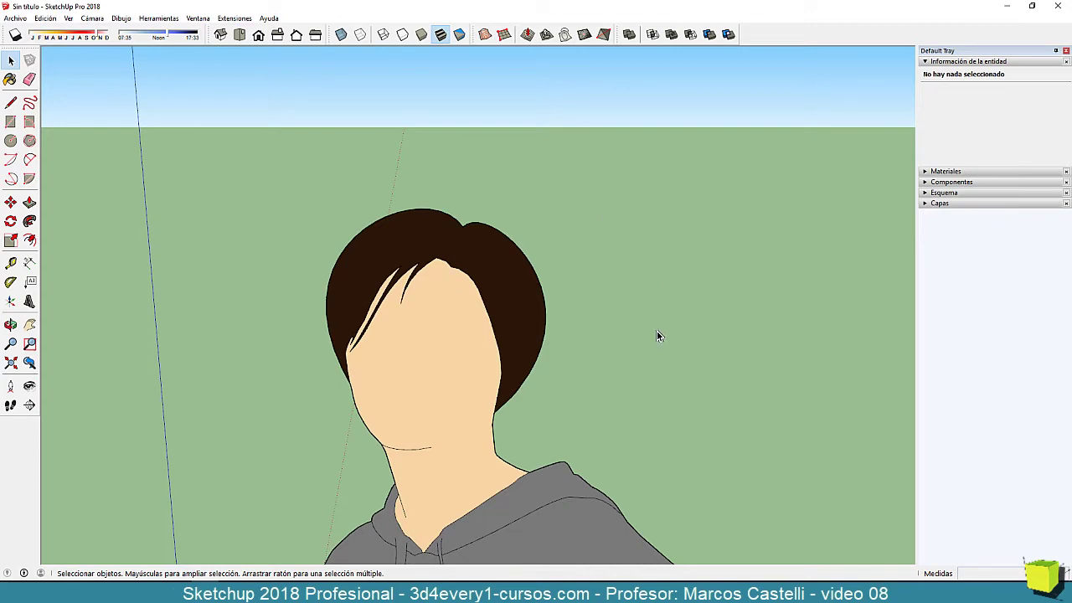
left_click(12, 363)
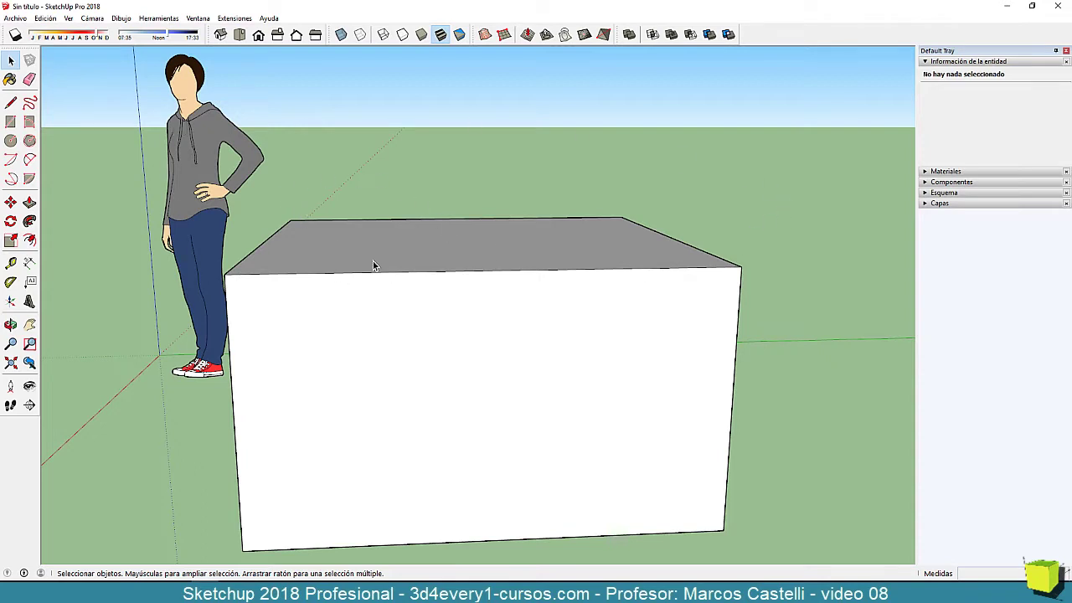
Orbit to show the box's right side, adjust the view, then Zoom Extents on figure and box.
left_click(10, 324)
left_click_drag(278, 306, 541, 303)
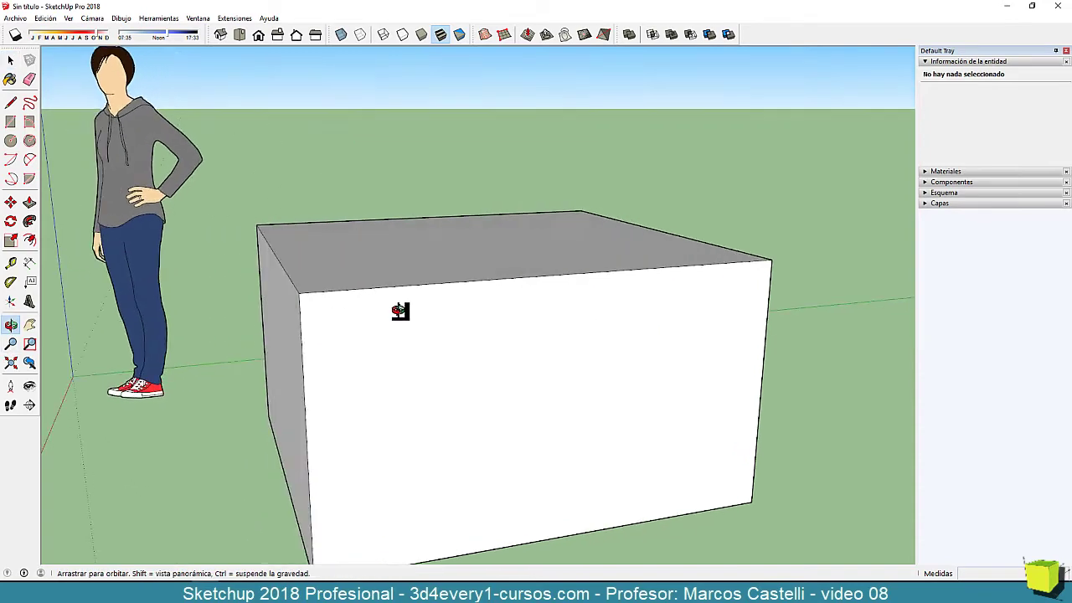
scroll(435, 356, "down", 3)
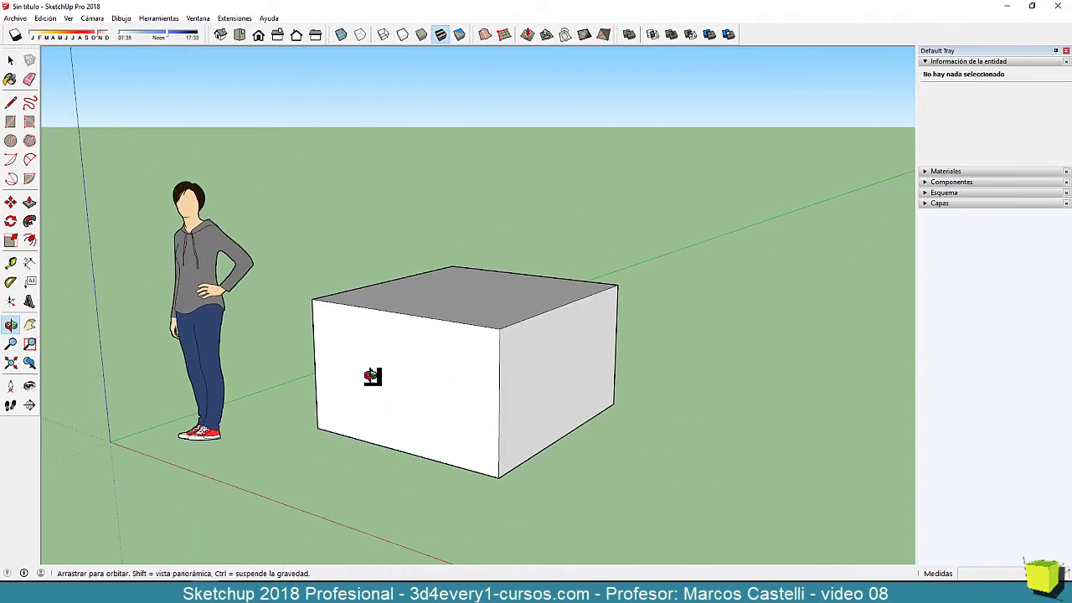
left_click_drag(372, 373, 575, 335, "shift")
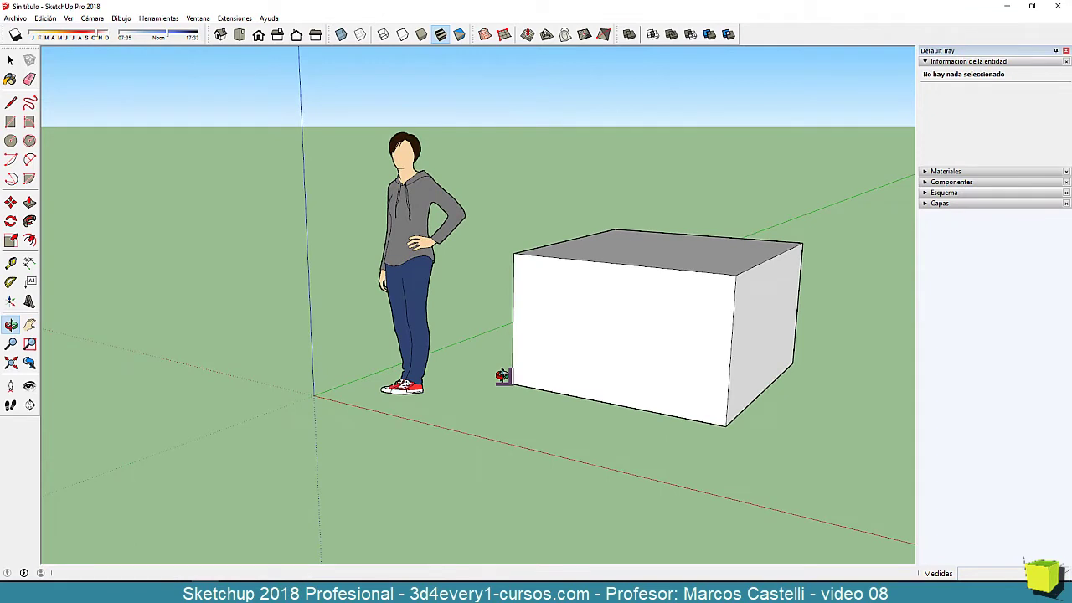
left_click_drag(538, 376, 472, 374, "shift")
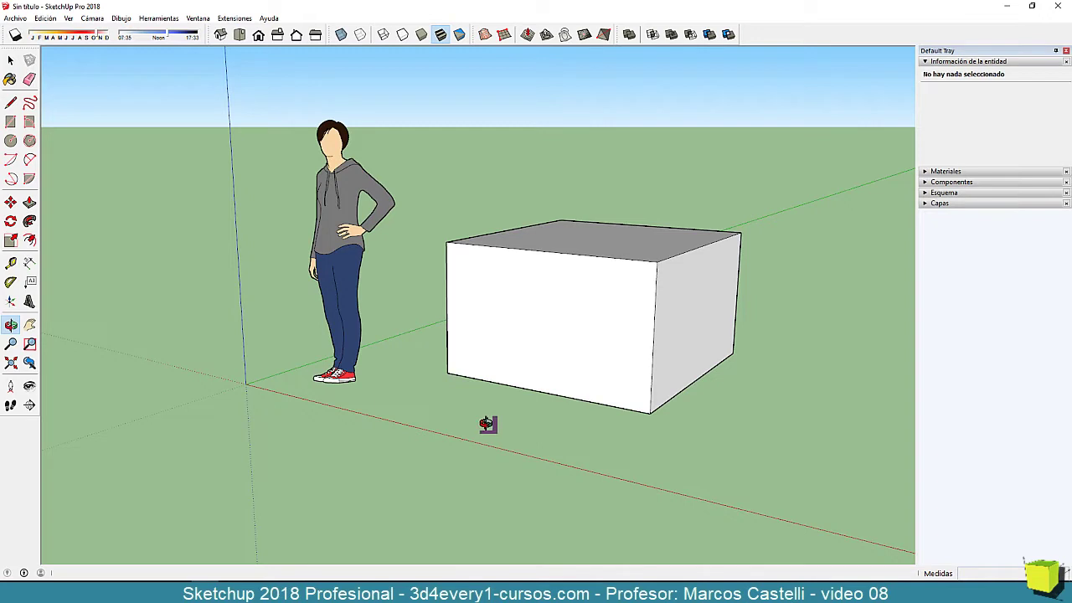
key("space")
key("l")
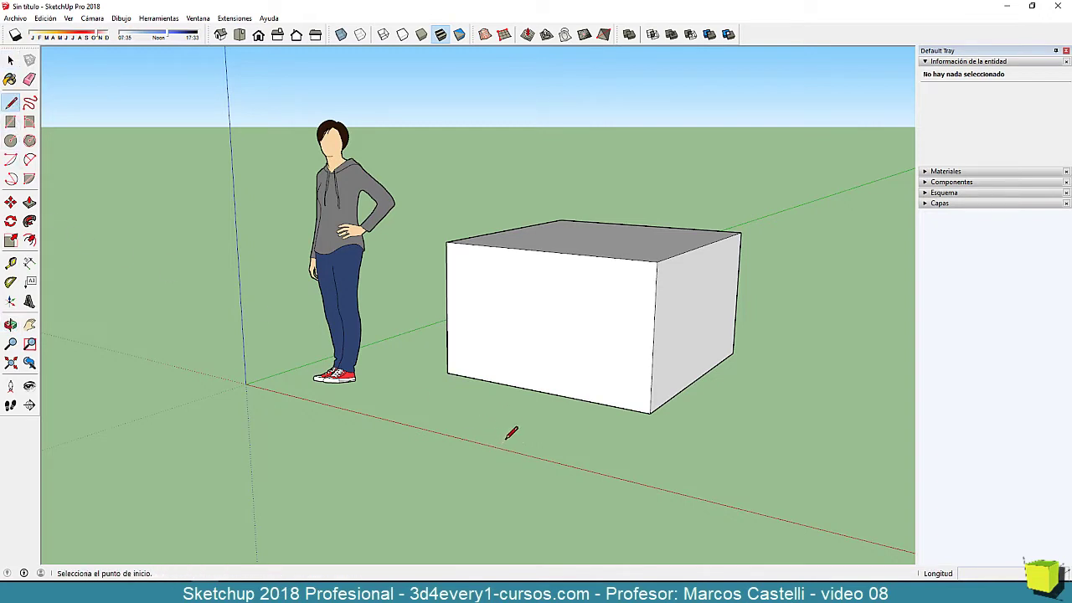
key("space")
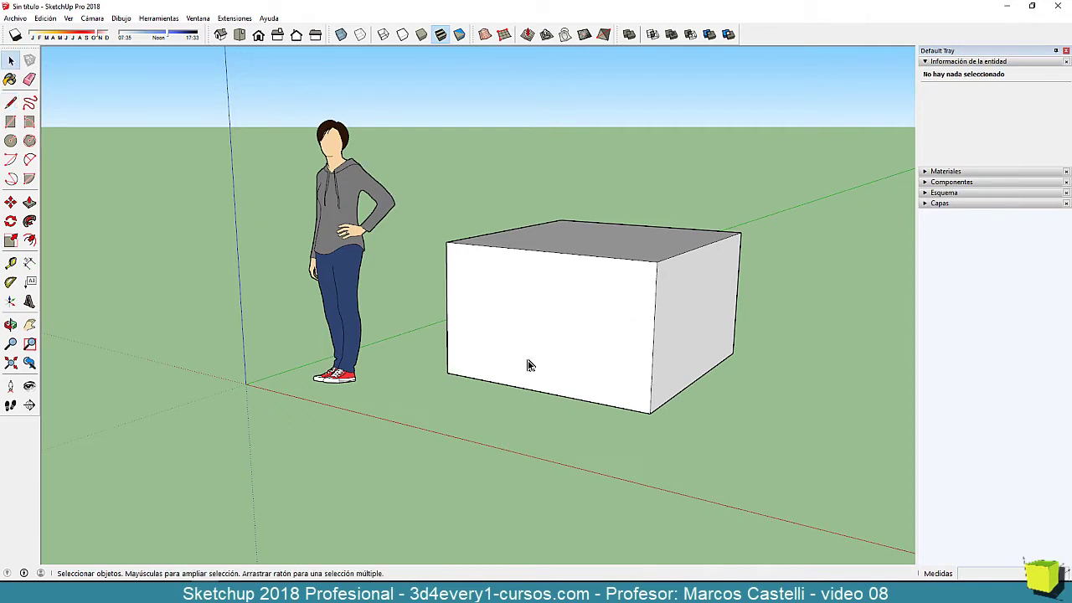
scroll(529, 360, "down", 1)
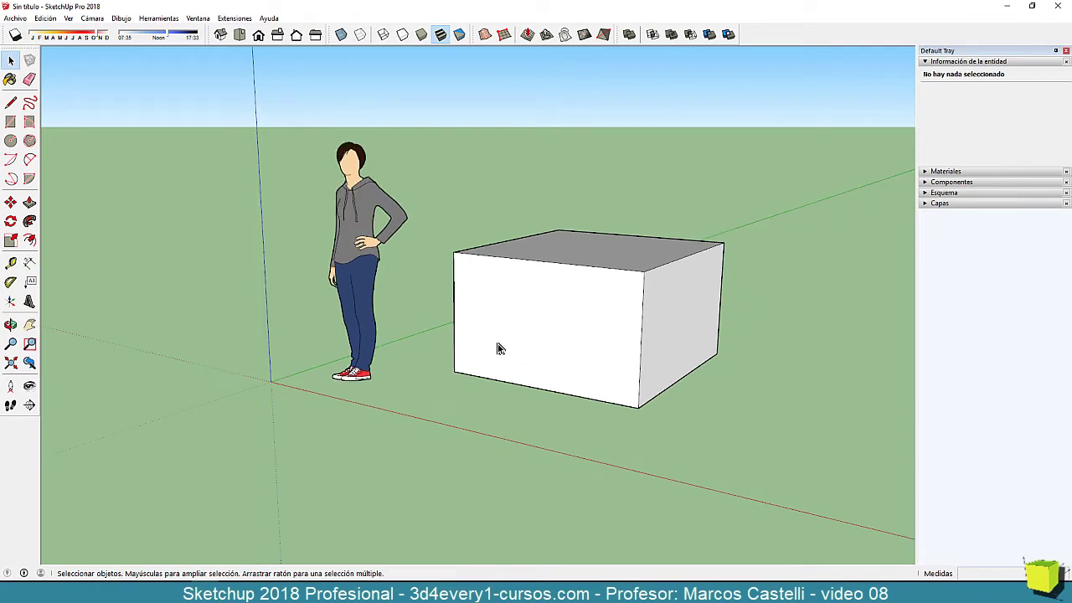
left_click(10, 362)
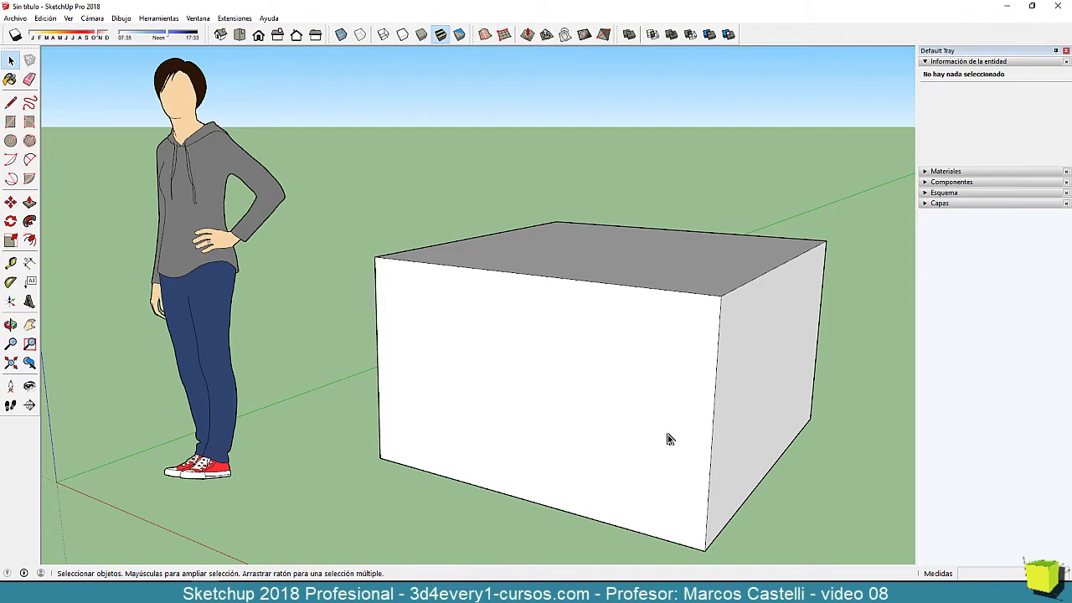
Orbit slightly and triple-click the white box to select all of it.
scroll(579, 360, "down", 2)
scroll(586, 346, "down", 3)
scroll(584, 347, "down", 2)
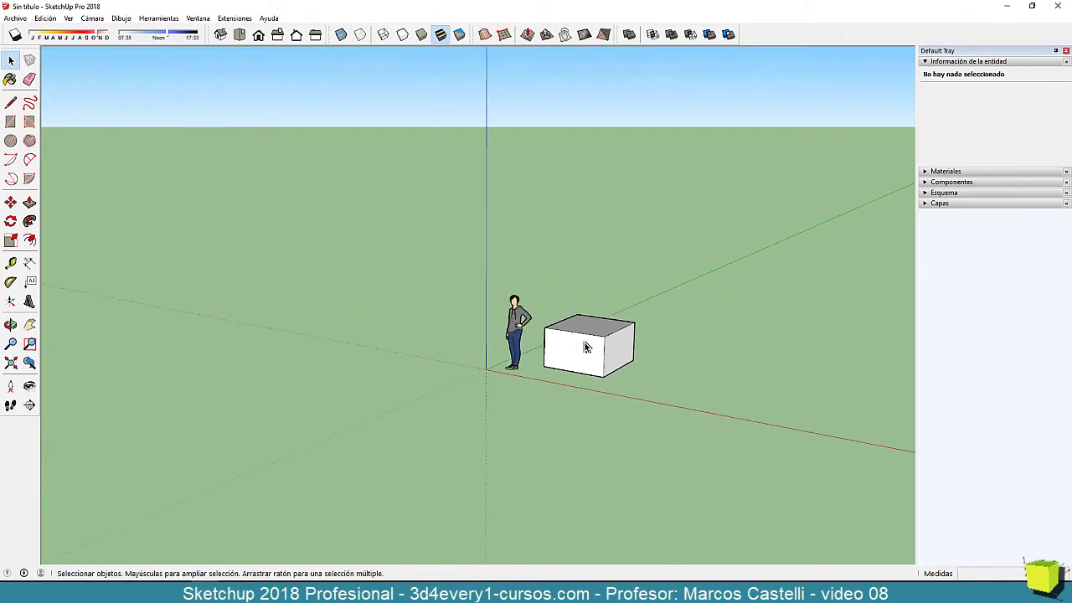
mouse_move(585, 346)
middle_mouse_down()
mouse_move(608, 420)
mouse_move(590, 398)
middle_mouse_up()
scroll(580, 379, "down", 2)
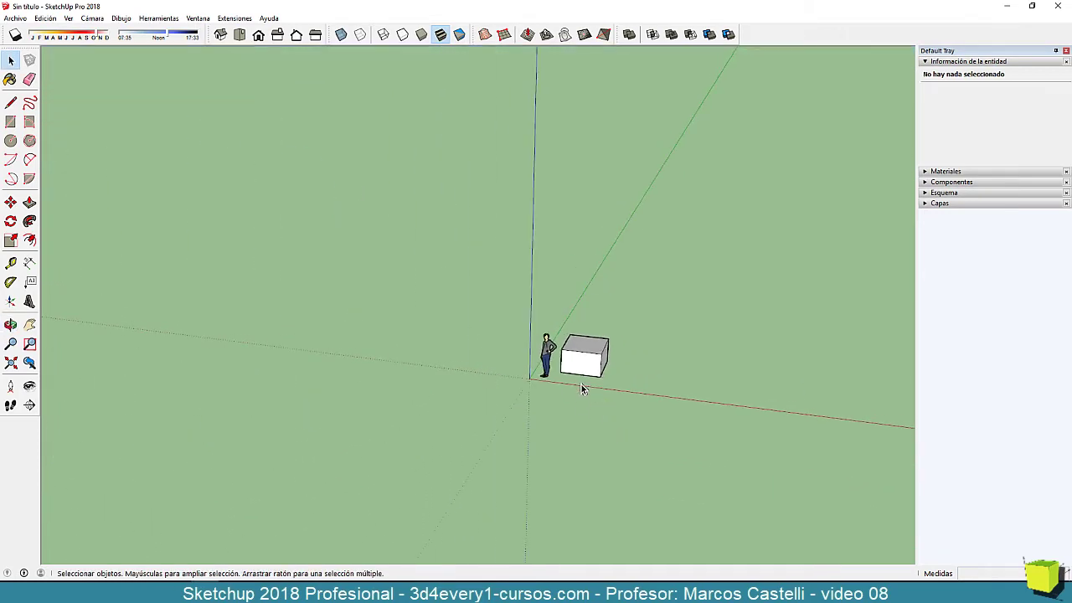
triple_click(586, 374)
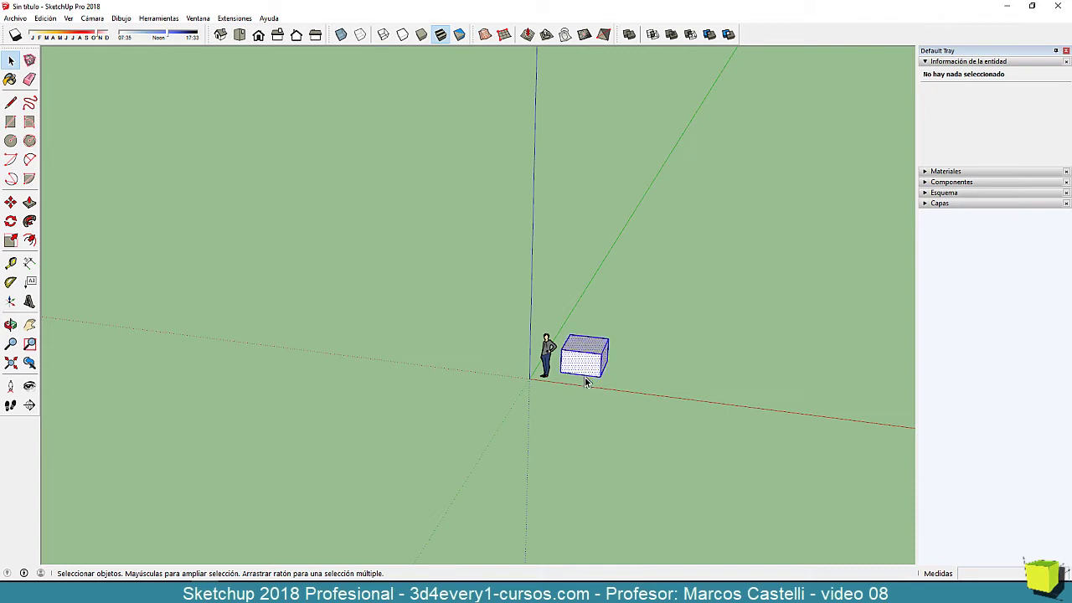
scroll(619, 409, "down", 2)
Place a Ctrl-copy of the white box about 271 m away from the origin.
key("m")
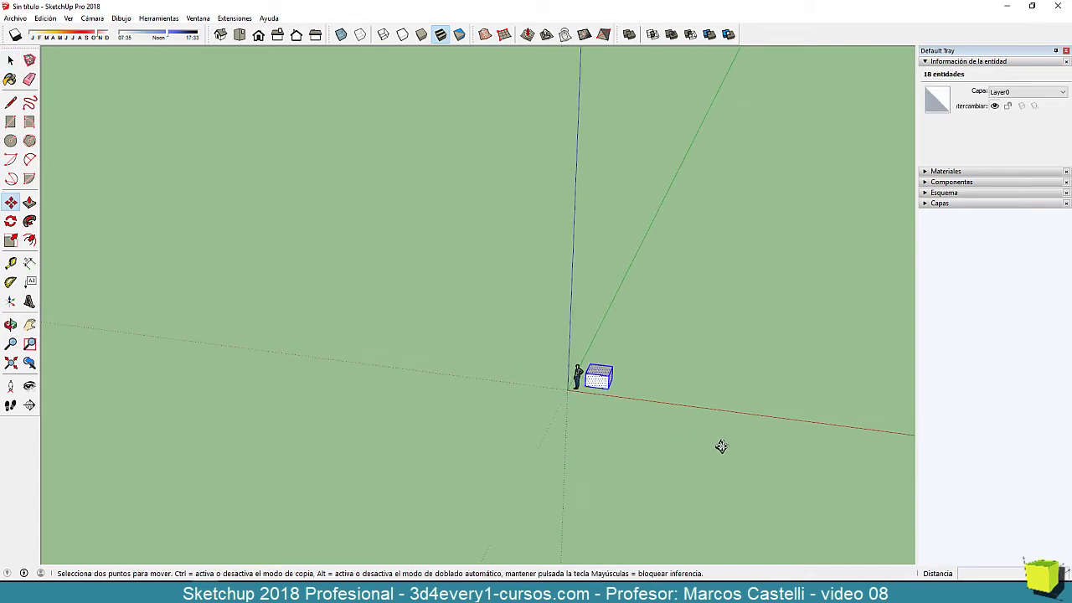
left_click(724, 447, "ctrl")
scroll(322, 331, "down", 1)
scroll(323, 331, "down", 3)
scroll(334, 335, "down", 2)
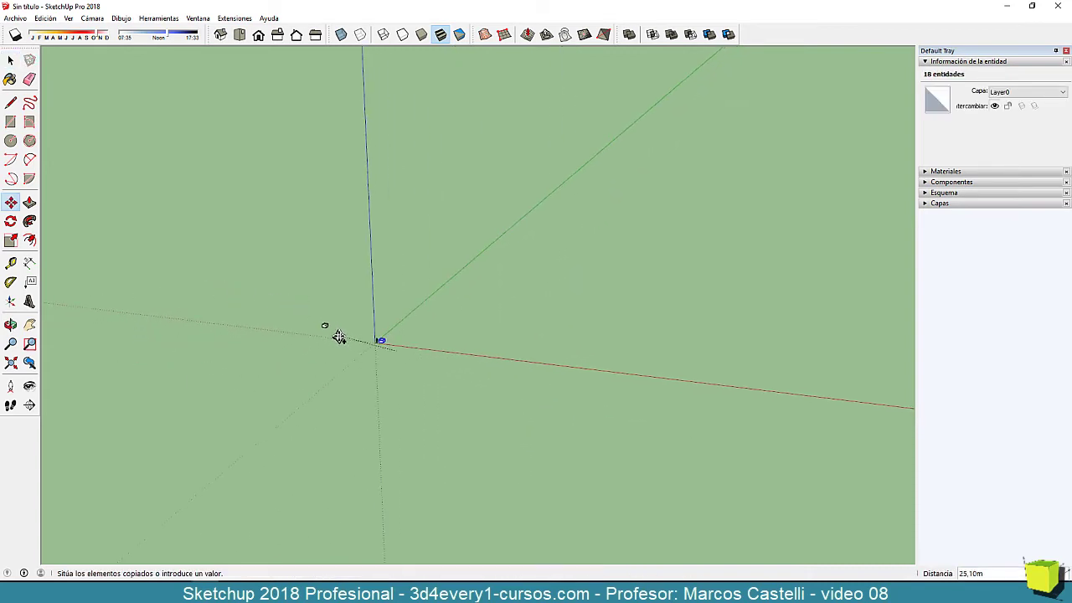
scroll(337, 335, "down", 2)
left_click(123, 100)
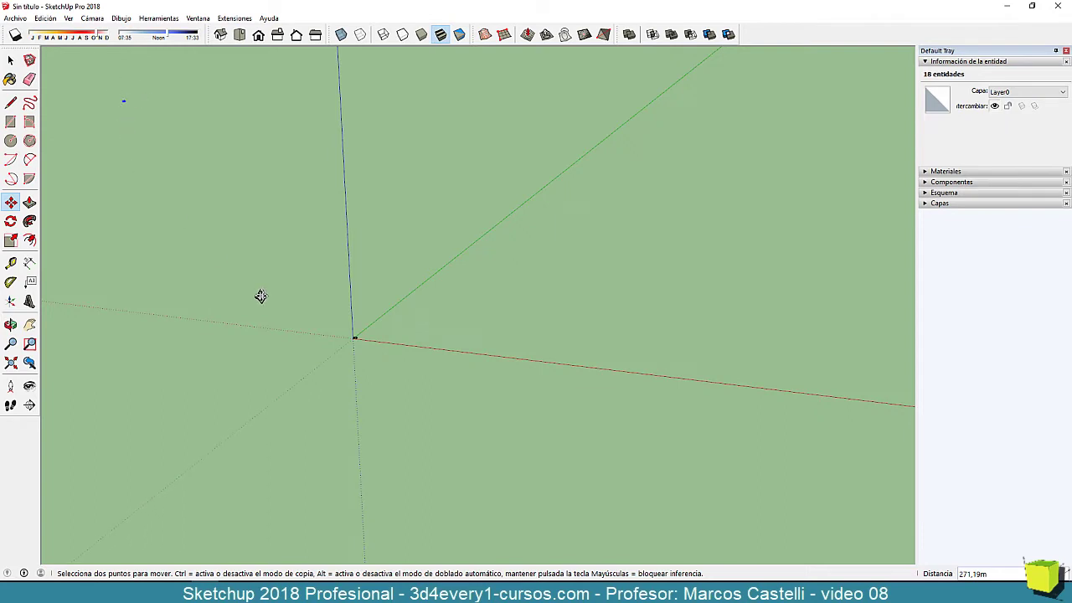
Zoom back in and orbit down to eye level near the figure and original box.
scroll(338, 347, "up", 2)
scroll(358, 327, "up", 2)
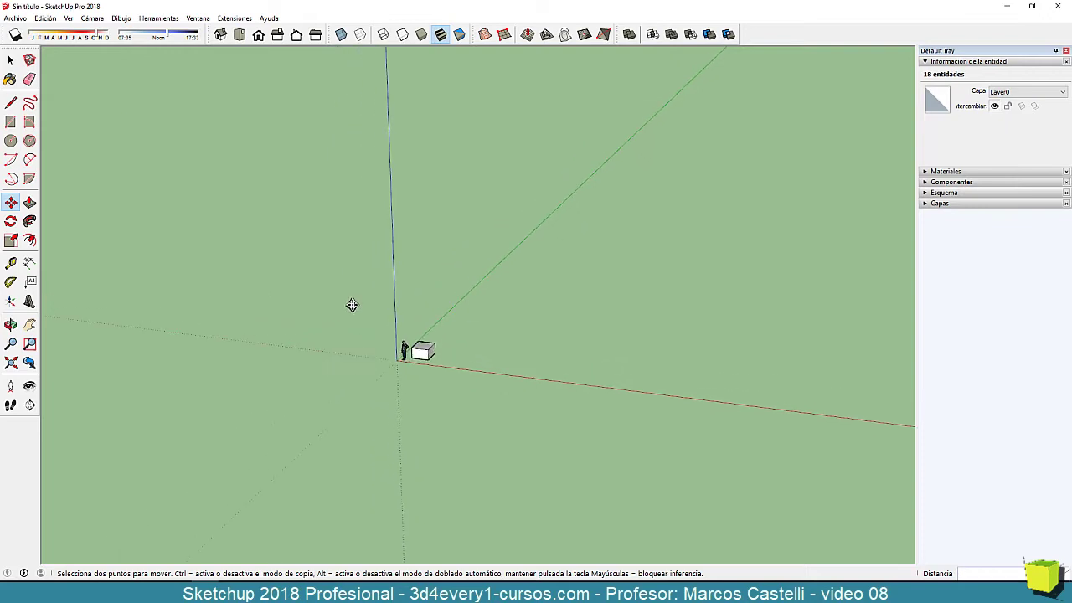
scroll(368, 335, "up", 2)
scroll(396, 375, "up", 2)
scroll(460, 387, "up", 1)
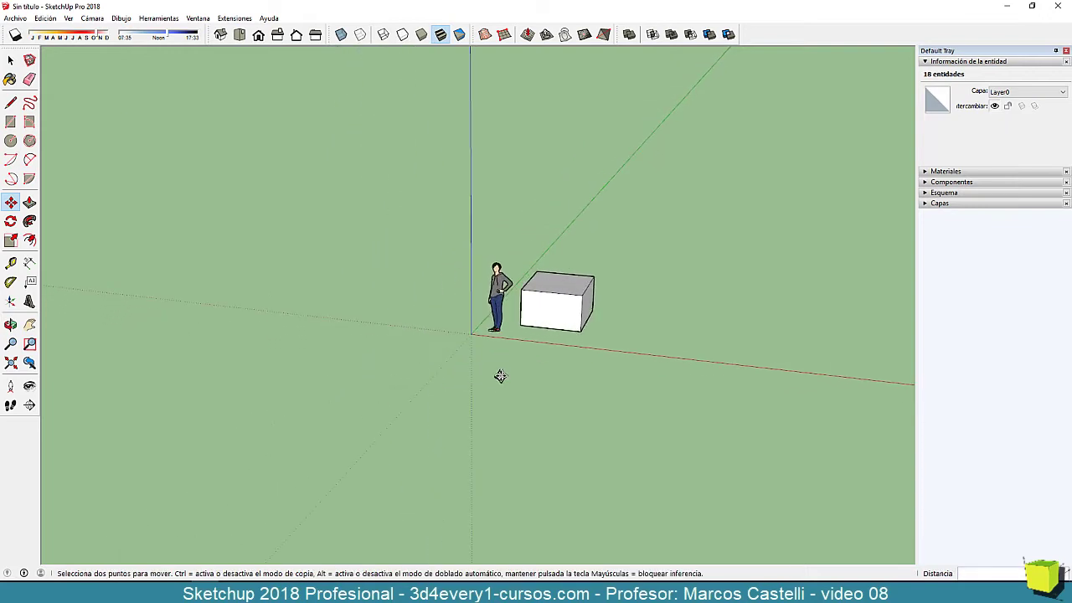
middle_click_drag(499, 376, 419, 292)
scroll(513, 339, "up", 3)
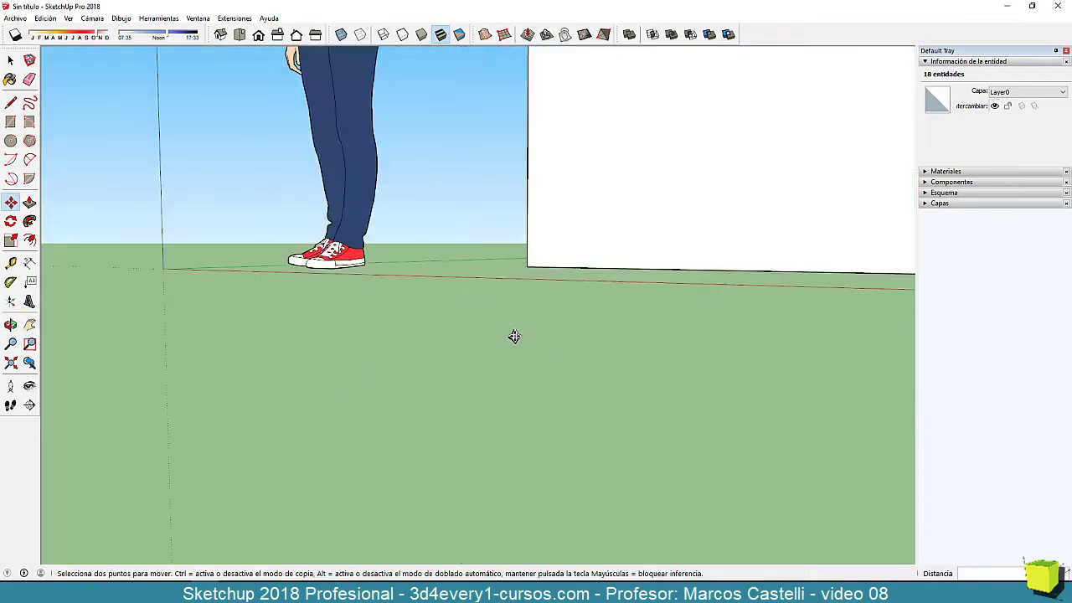
scroll(513, 337, "up", 2)
scroll(513, 337, "down", 2)
scroll(517, 334, "down", 3)
mouse_move(519, 332)
middle_mouse_down()
mouse_move(455, 348)
mouse_move(469, 428)
mouse_move(483, 423)
middle_mouse_up()
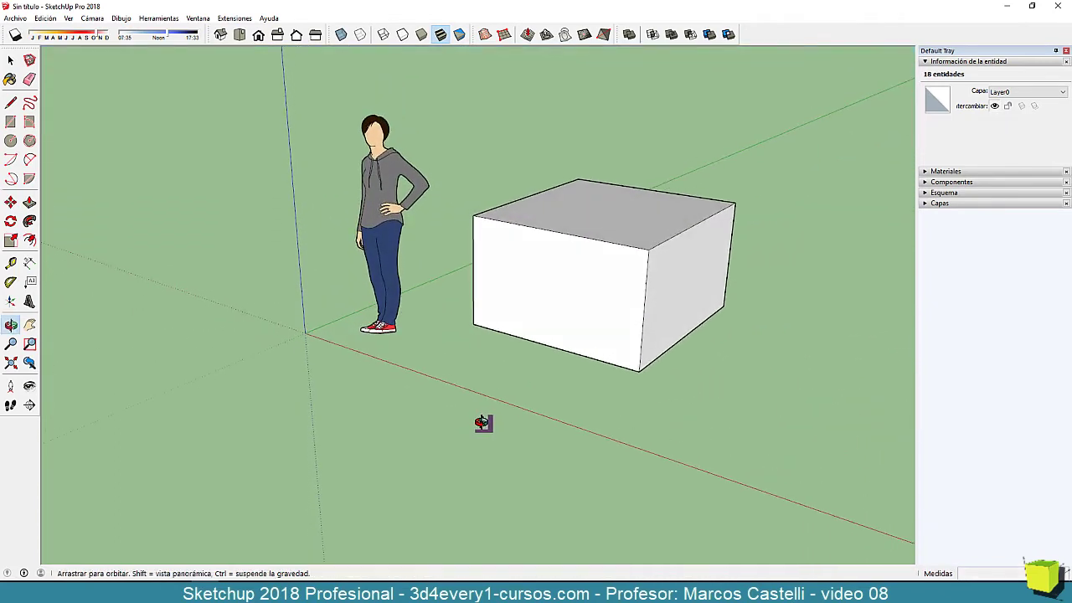
Clear the selection and Zoom Extents to fit the whole model, including the distant copy.
key("space")
left_click(505, 405)
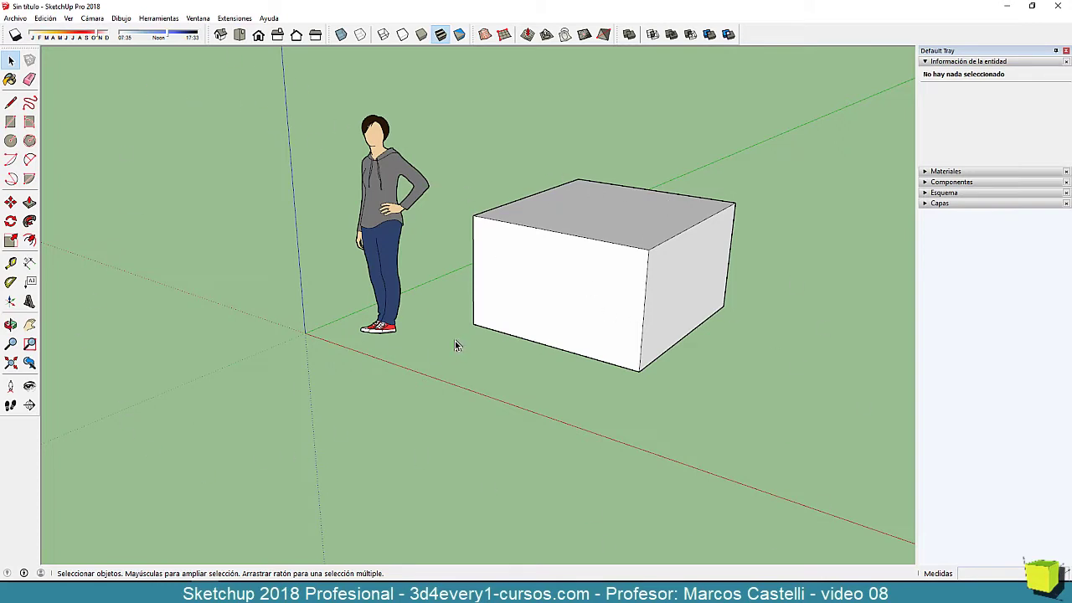
left_click(10, 362)
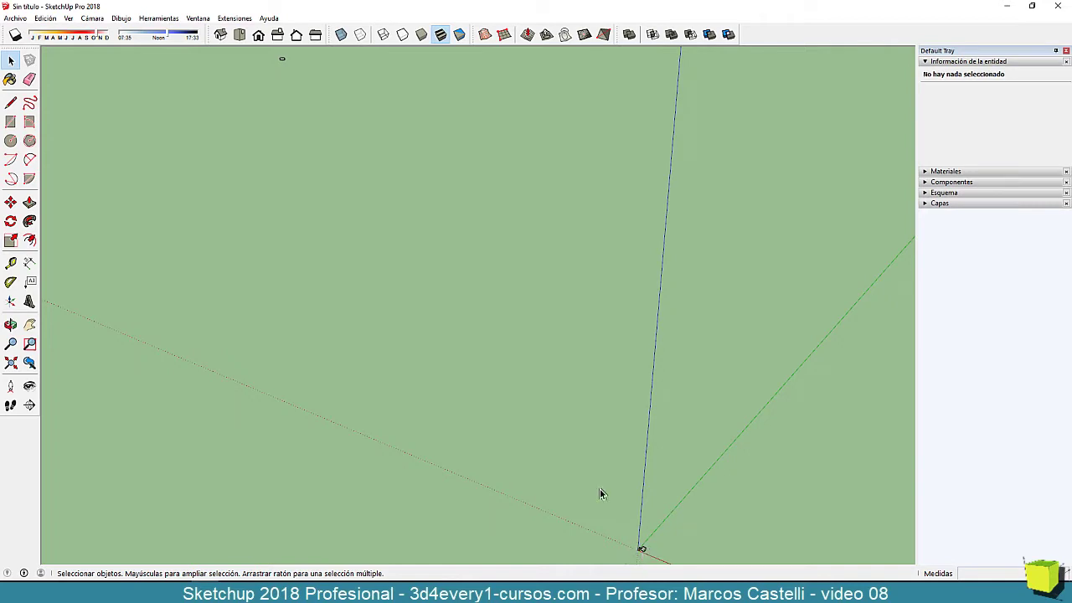
Drag repeated selection windows around the tiny distant box copy near the top-left of the view.
mouse_move(268, 51)
left_mouse_down()
mouse_move(301, 68)
mouse_move(306, 94)
left_mouse_up()
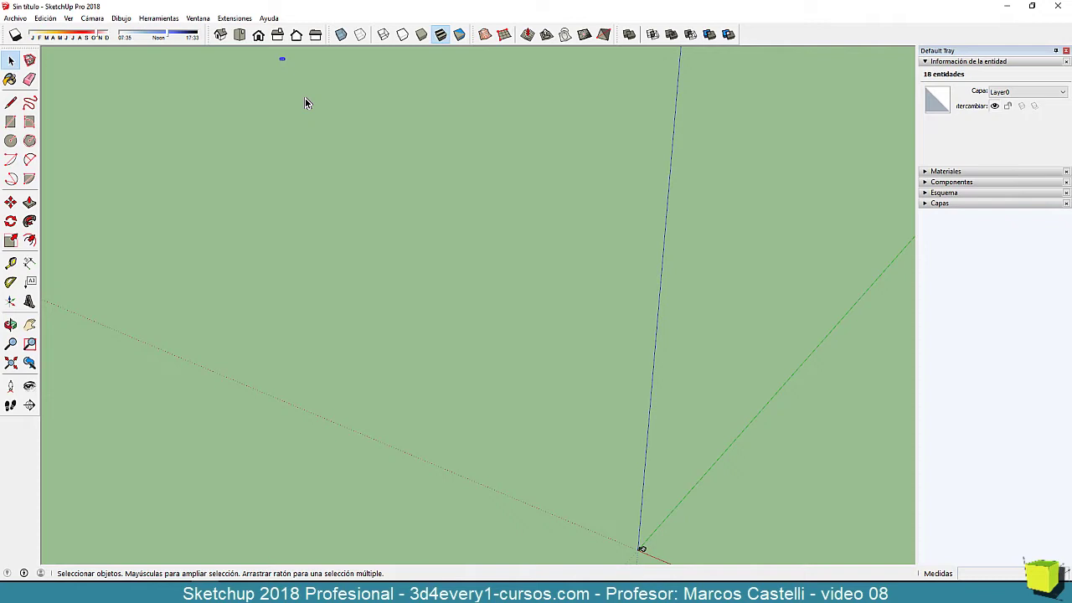
left_click_drag(255, 48, 300, 74)
left_click_drag(259, 49, 320, 87)
left_click_drag(262, 54, 301, 79)
left_click_drag(262, 50, 315, 78)
left_click_drag(264, 53, 296, 69)
Deselect, reselect and deselect the distant copy, then return to the close-up of figure and box.
left_click(305, 104)
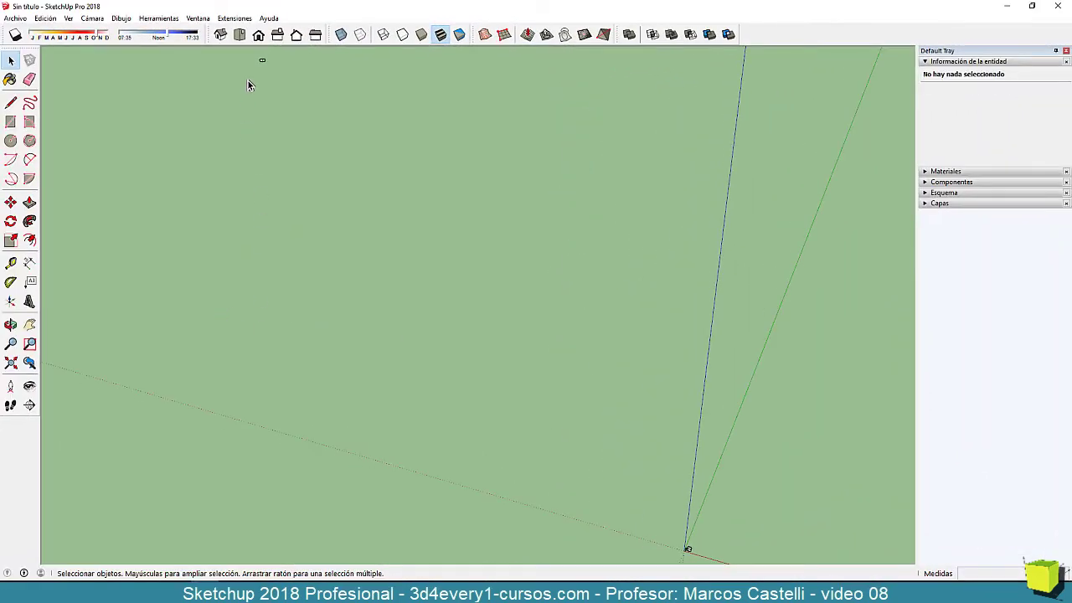
left_click_drag(235, 53, 295, 68)
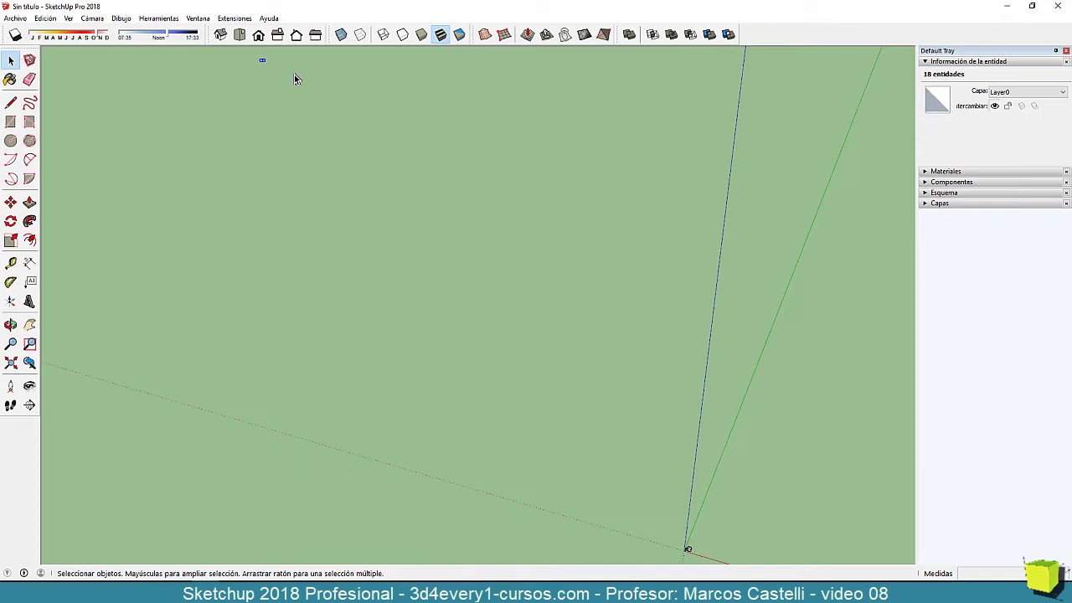
left_click(294, 74)
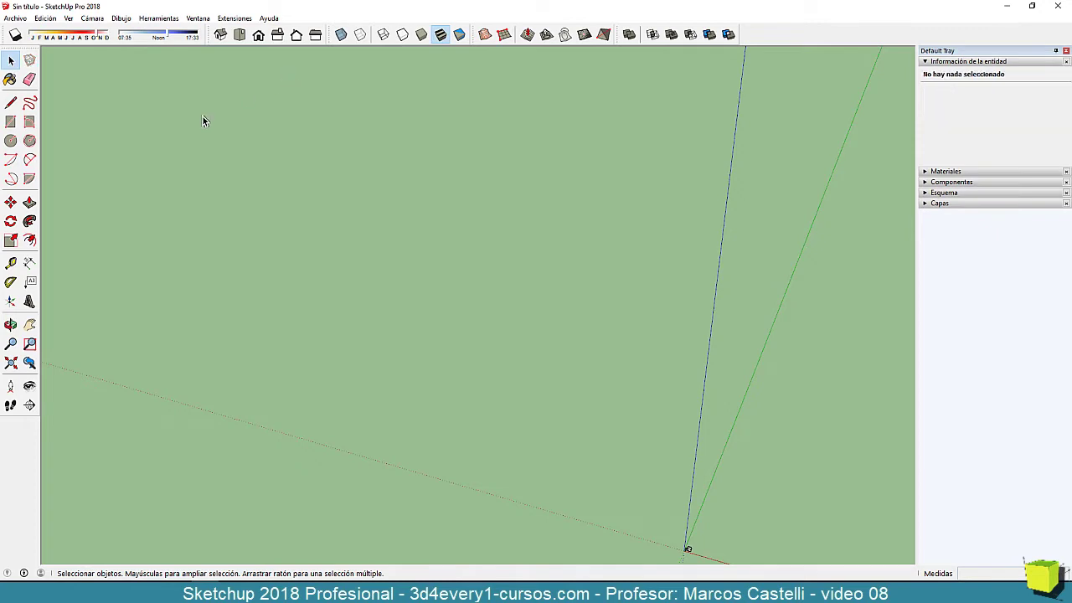
left_click(11, 362)
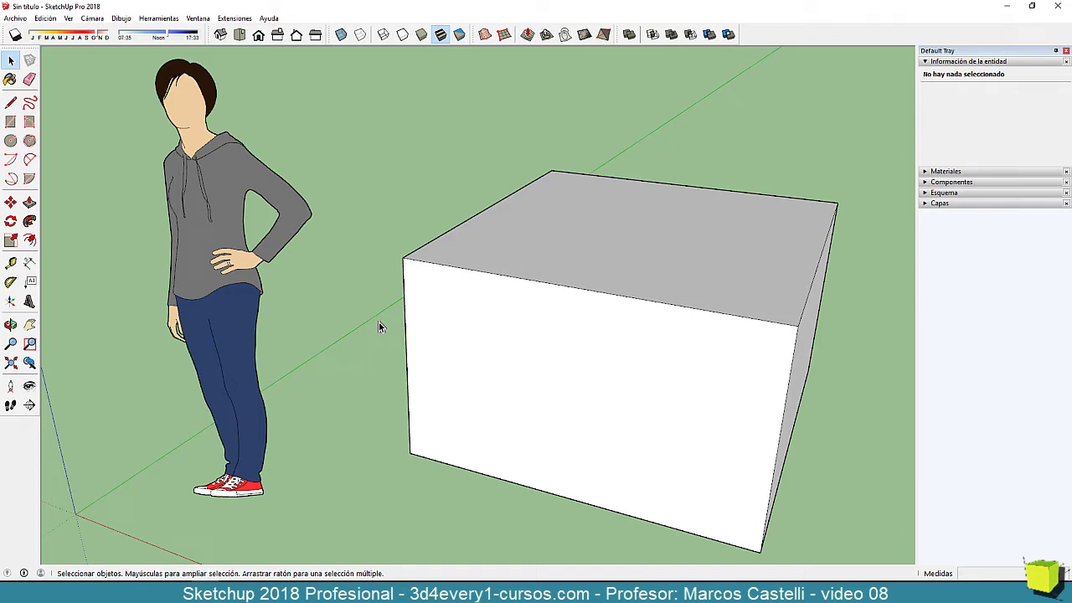
Hide the white box, show it as hidden geometry, and return to the far view of the distant copy.
triple_click(606, 347)
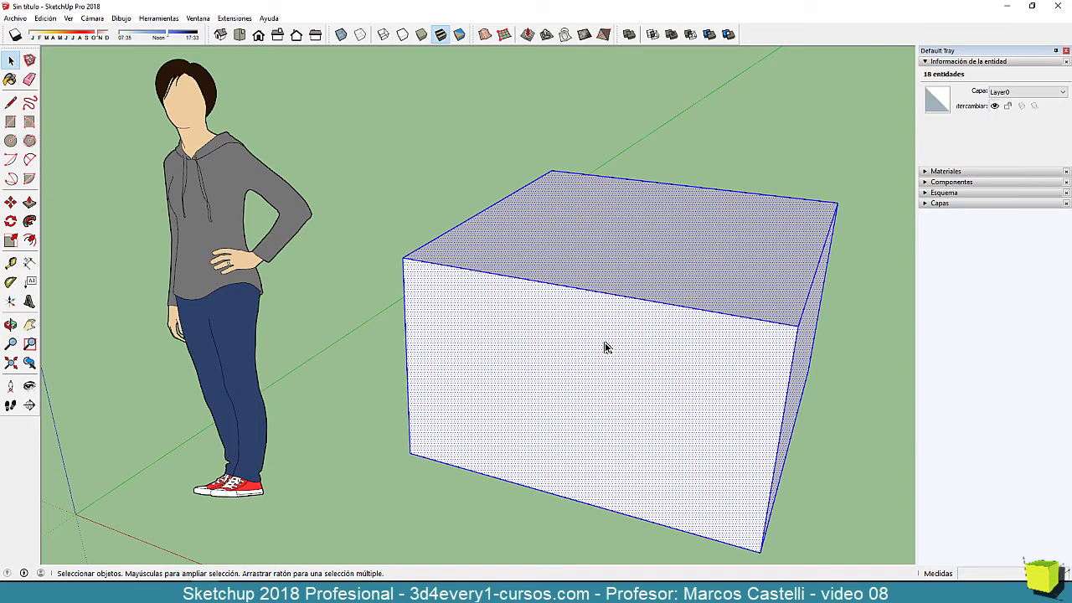
key("Delete")
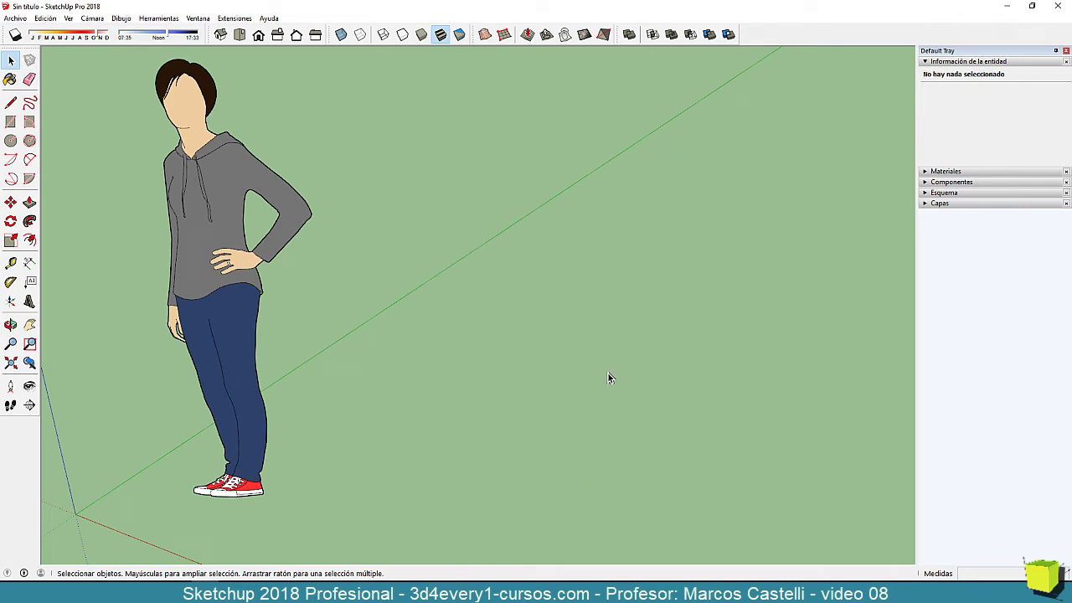
key("ctrl+z")
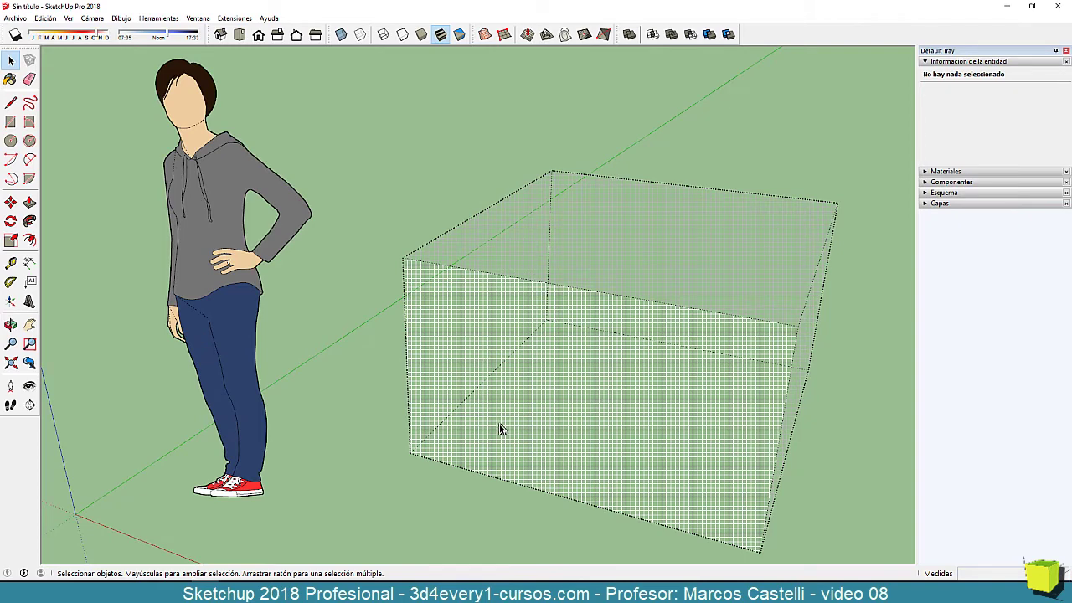
left_click(10, 364)
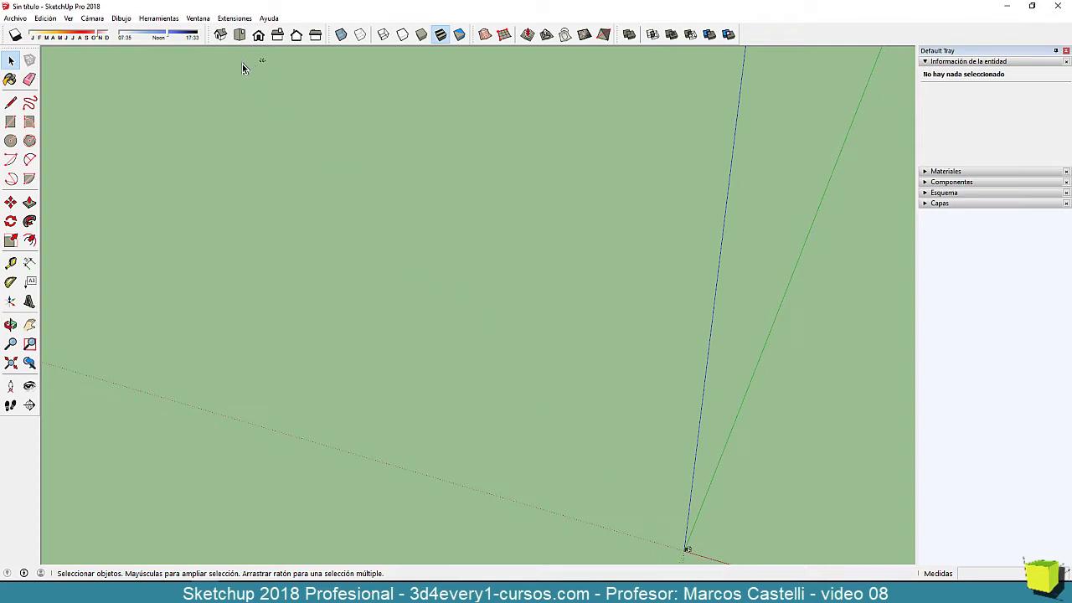
Window-select the tiny box copy sitting far from the axes origin.
left_click_drag(240, 52, 273, 80)
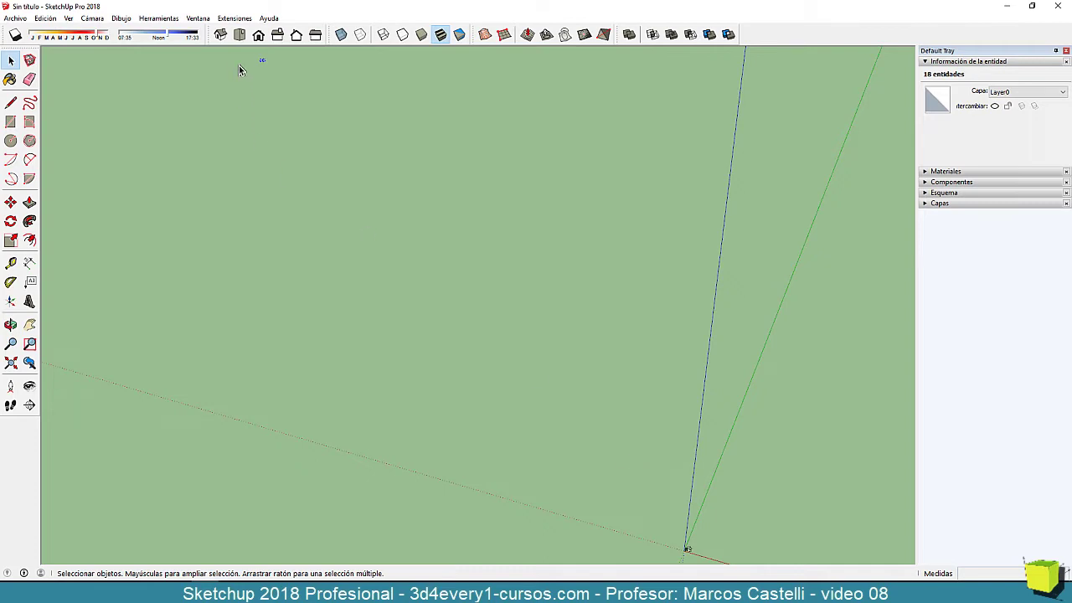
Deselect the distant copy and go back to the close view of the figure and hidden box.
left_click(303, 112)
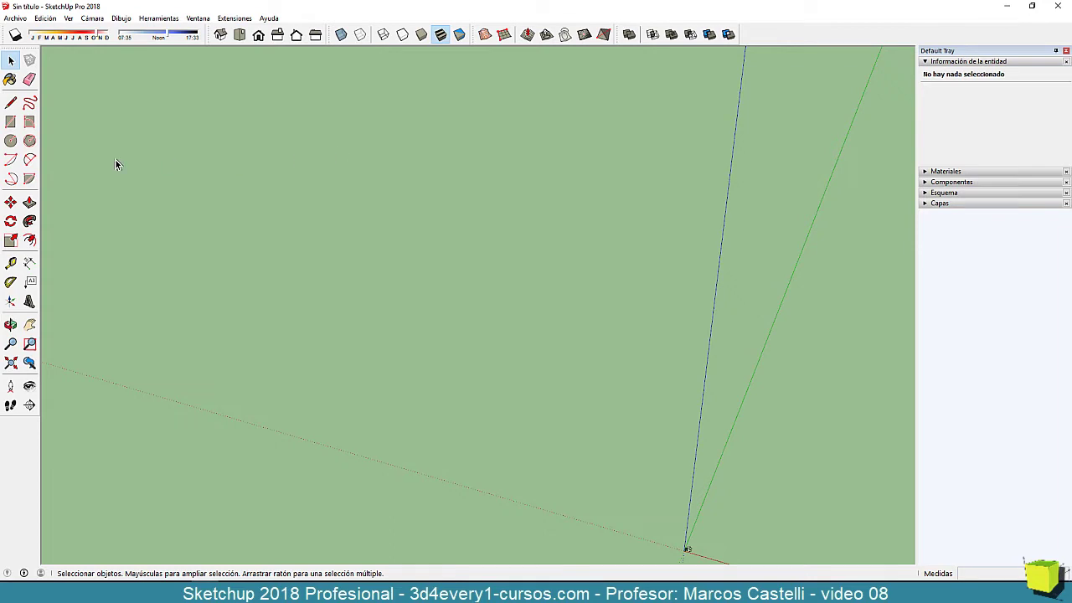
left_click(10, 362)
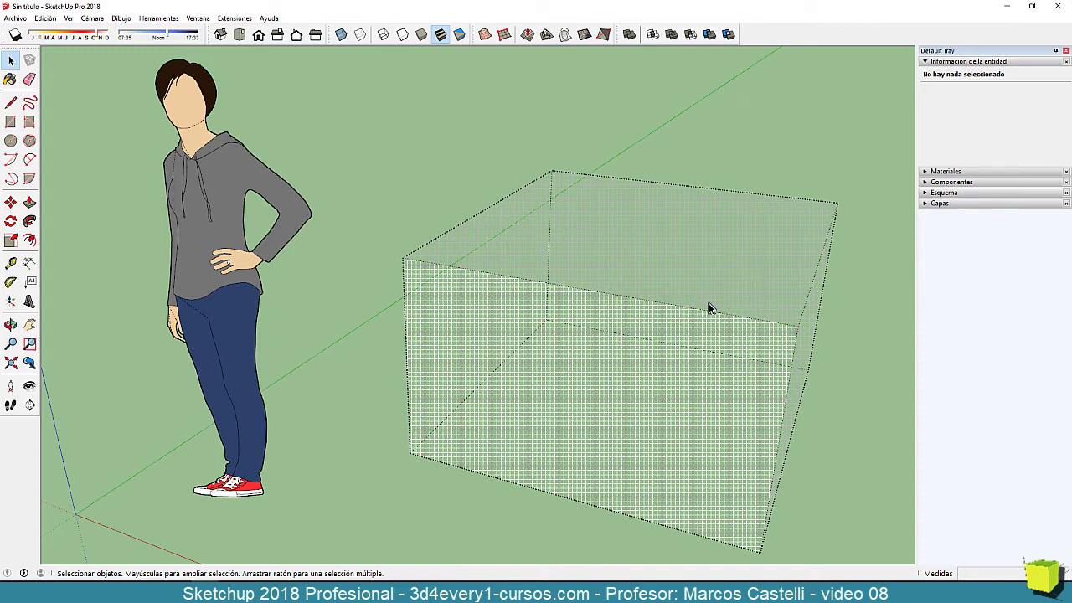
Unhide the white box so it shows as a solid block beside the figure.
key("ctrl+z")
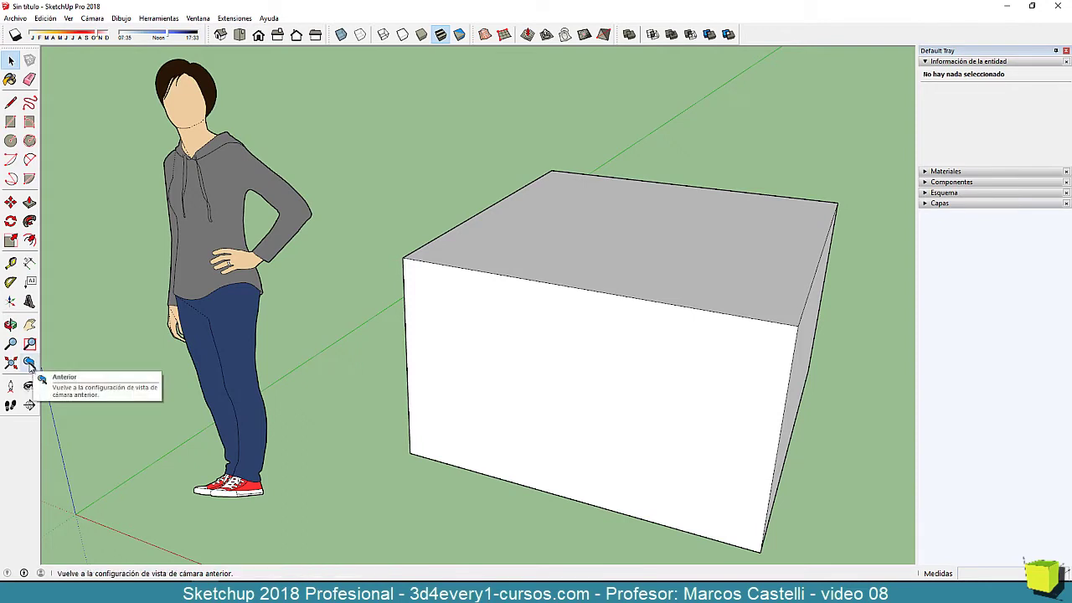
Step back one camera view, then zoom extents so the figure and box fill the window.
left_click(29, 365)
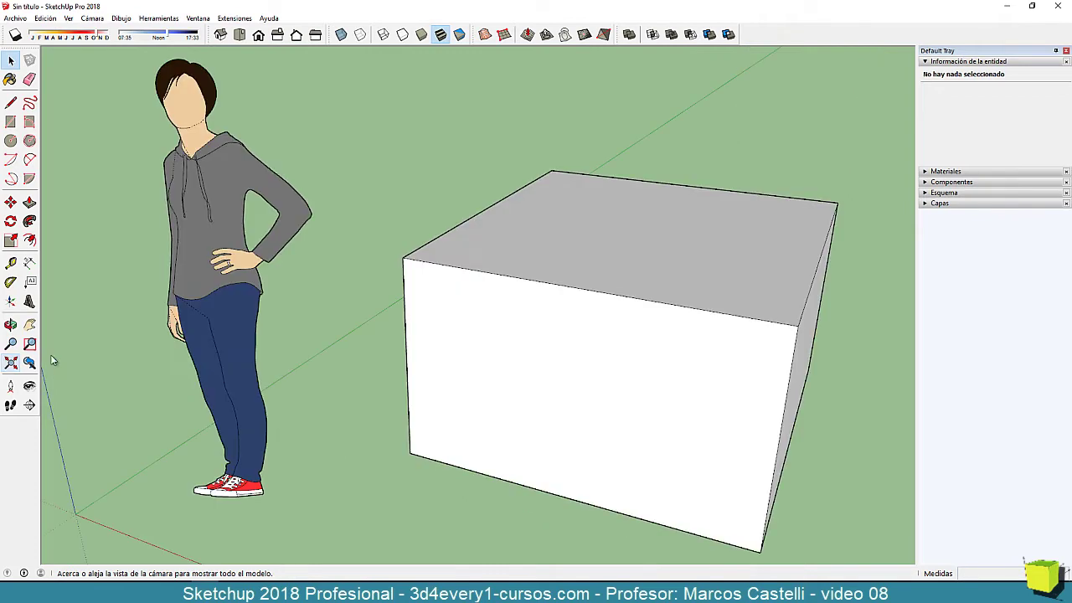
left_click(10, 363)
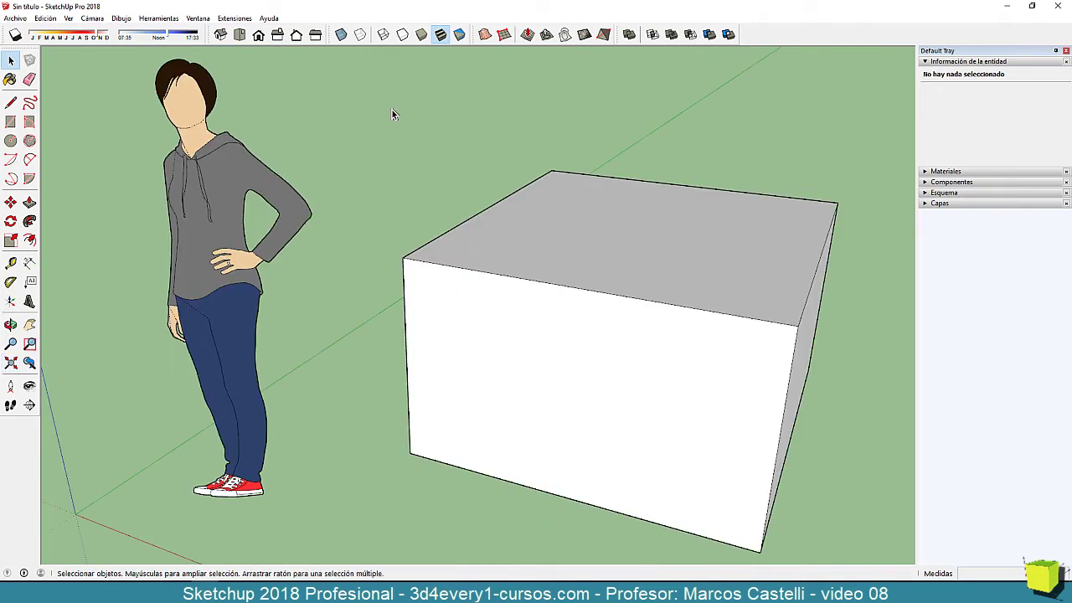
Zoom well out until the figure and box sit small beside the axes origin, then return to Select.
left_click(10, 343)
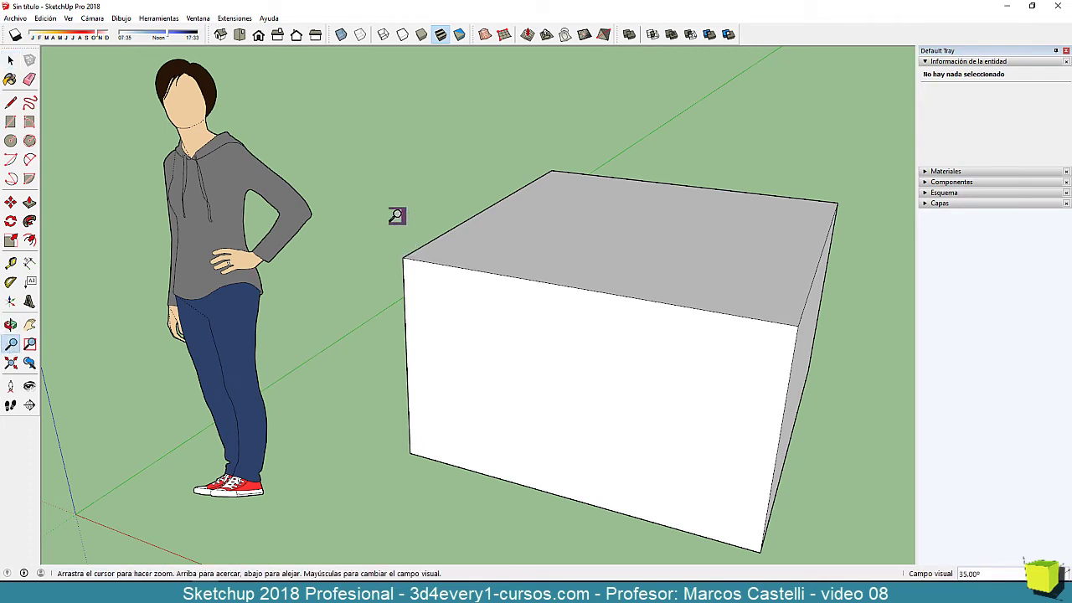
left_click_drag(383, 145, 412, 483)
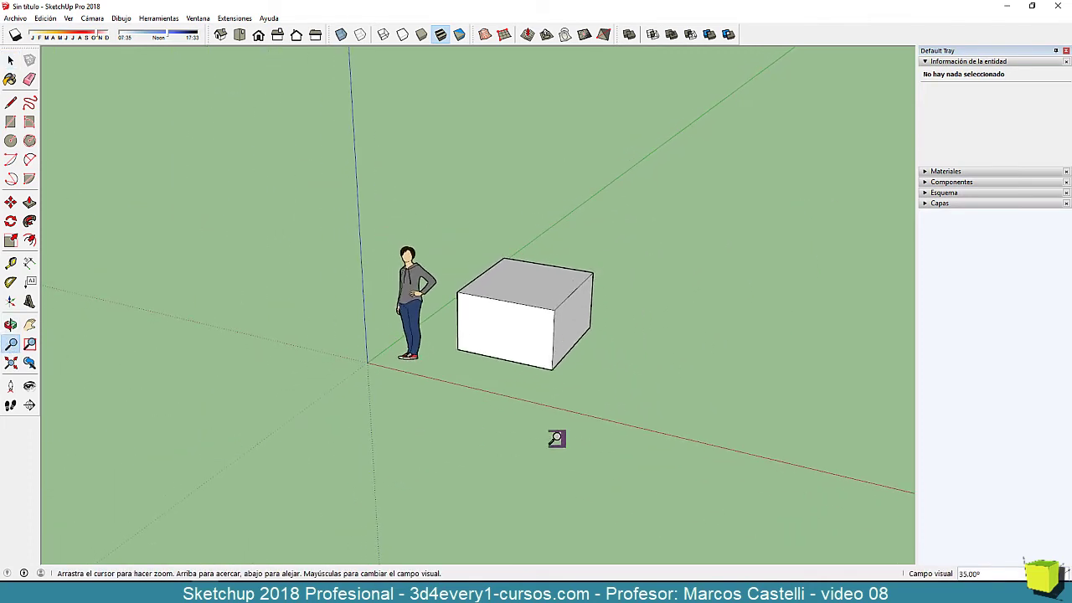
left_click(29, 362)
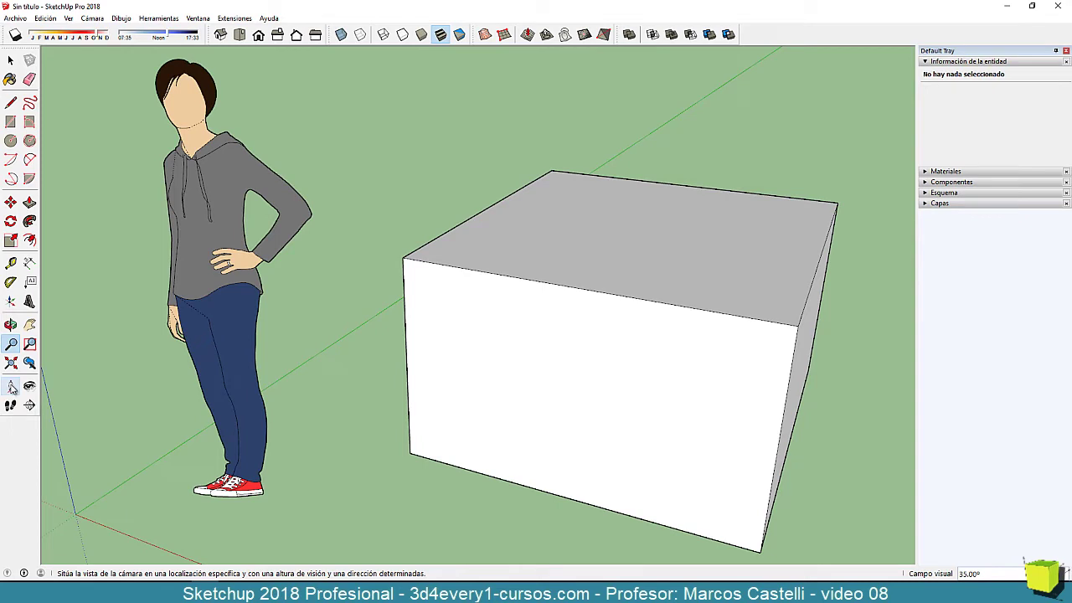
scroll(486, 360, "down", 3)
scroll(502, 354, "down", 3)
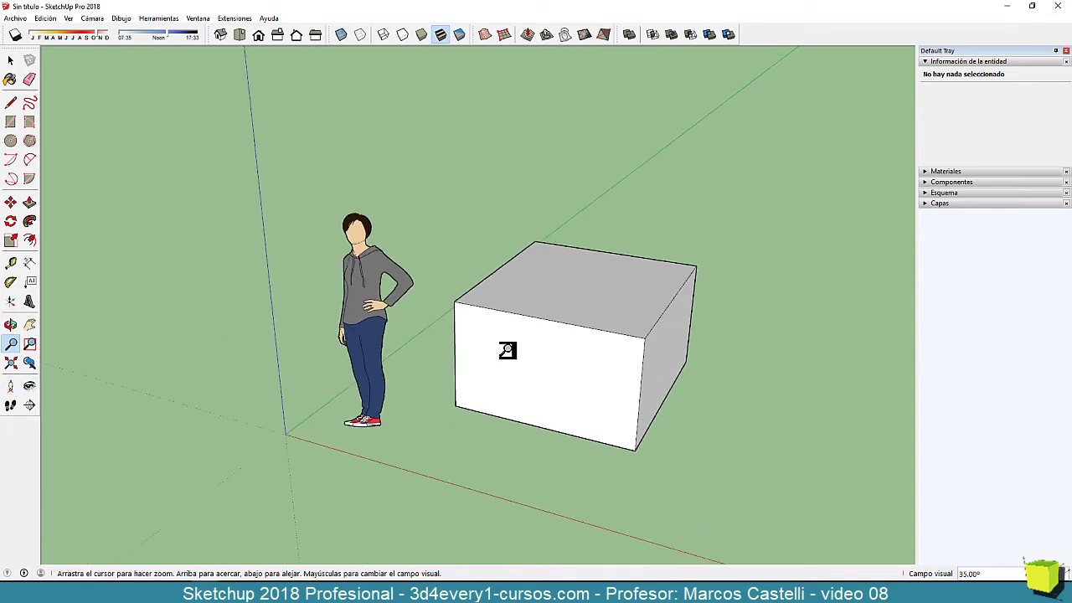
scroll(502, 353, "down", 3)
scroll(505, 356, "down", 2)
key("space")
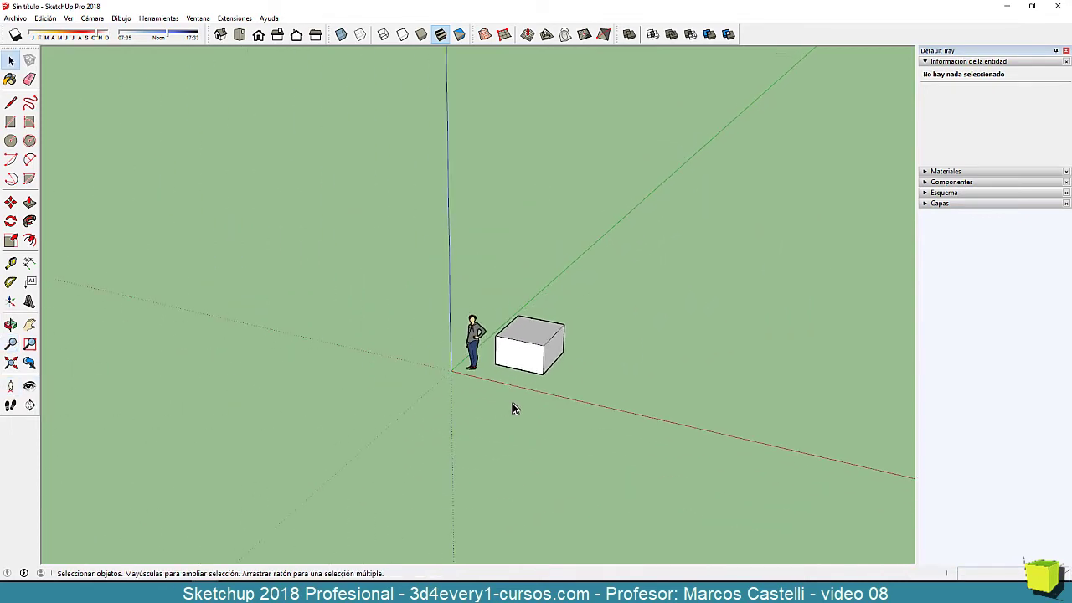
Draw a 4.91 m by 5.15 m grey ground rectangle starting at the axes origin.
key("r")
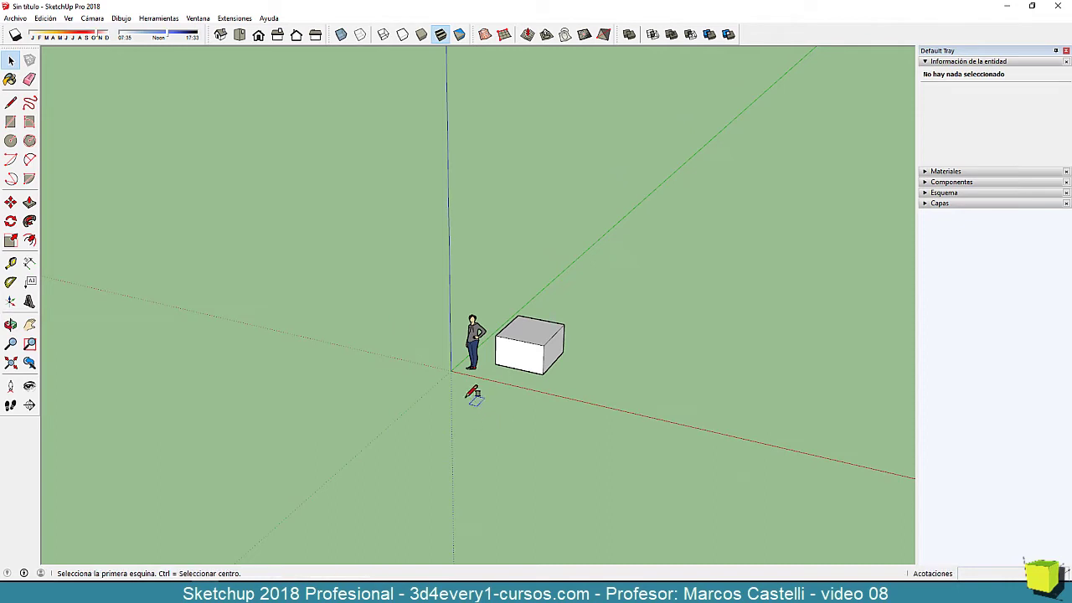
left_click(451, 371)
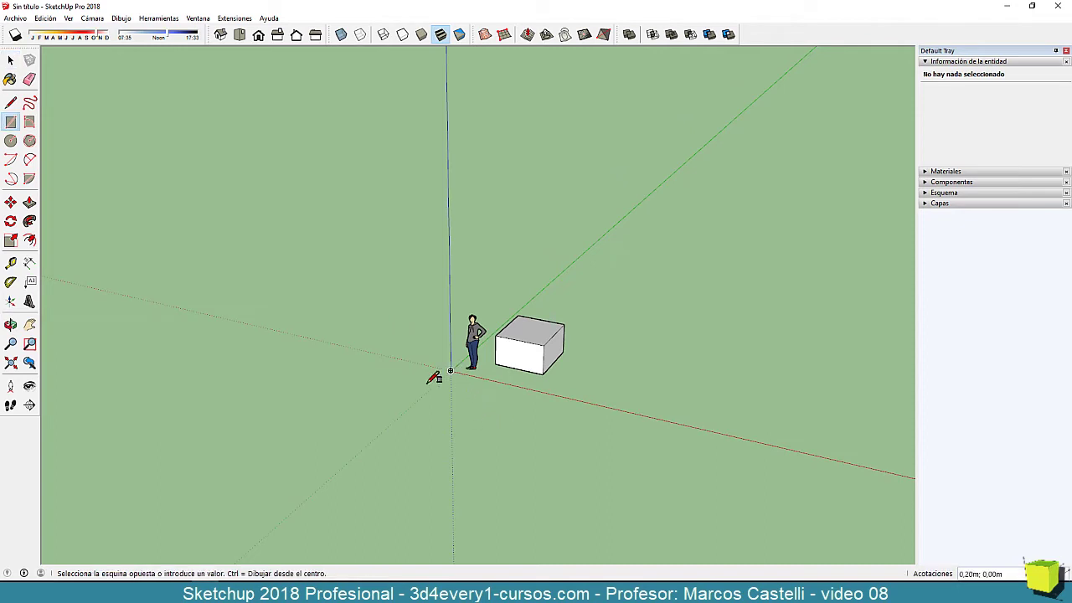
left_click(184, 415)
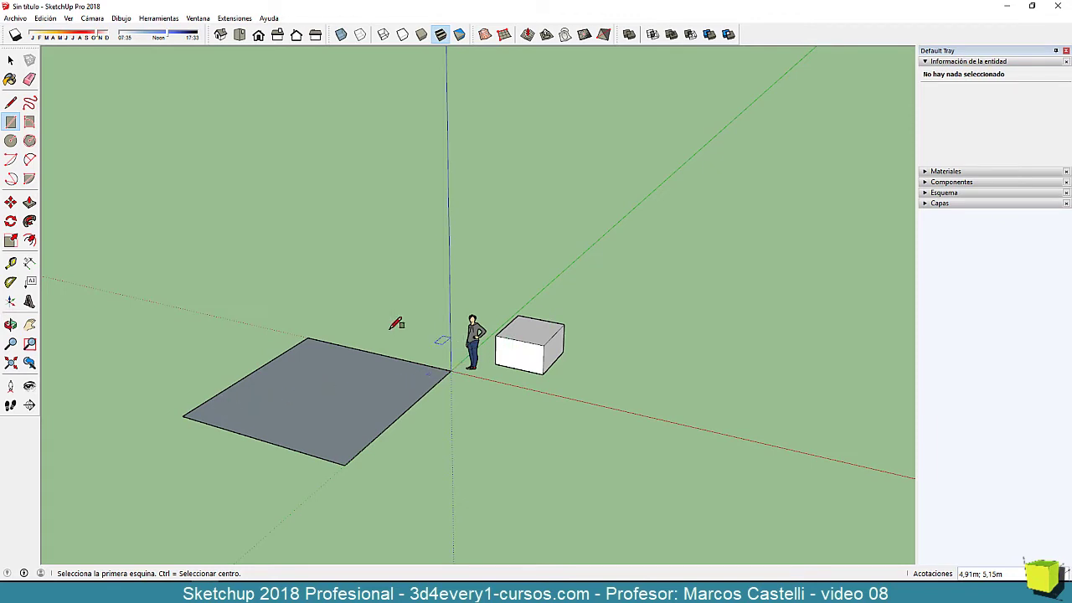
left_click(11, 387)
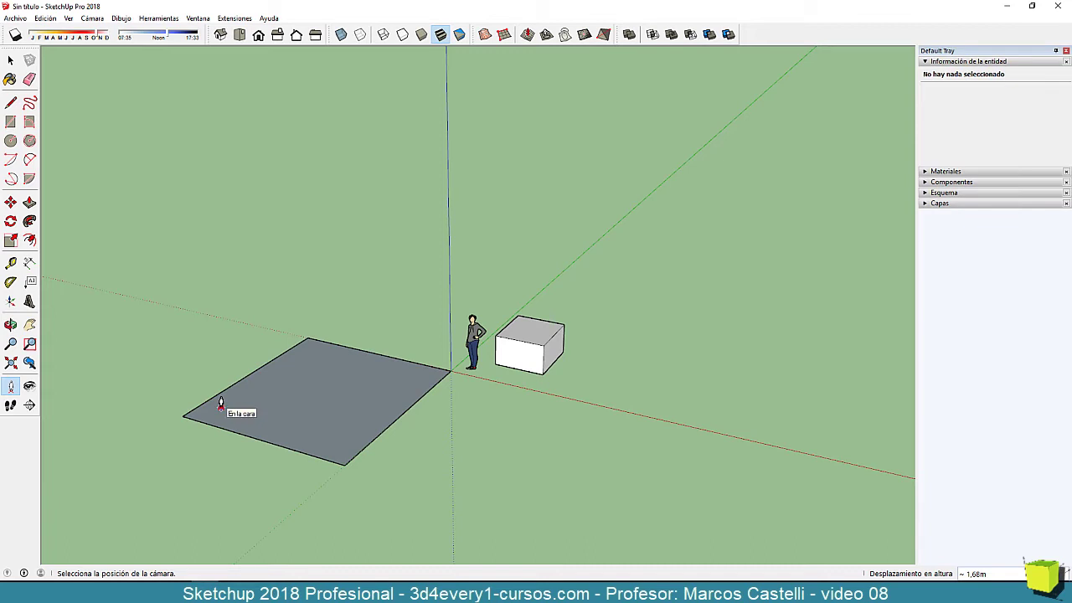
Stand the camera on the grey rectangle at 1.68 m eye height, facing the horizon.
left_click(220, 409)
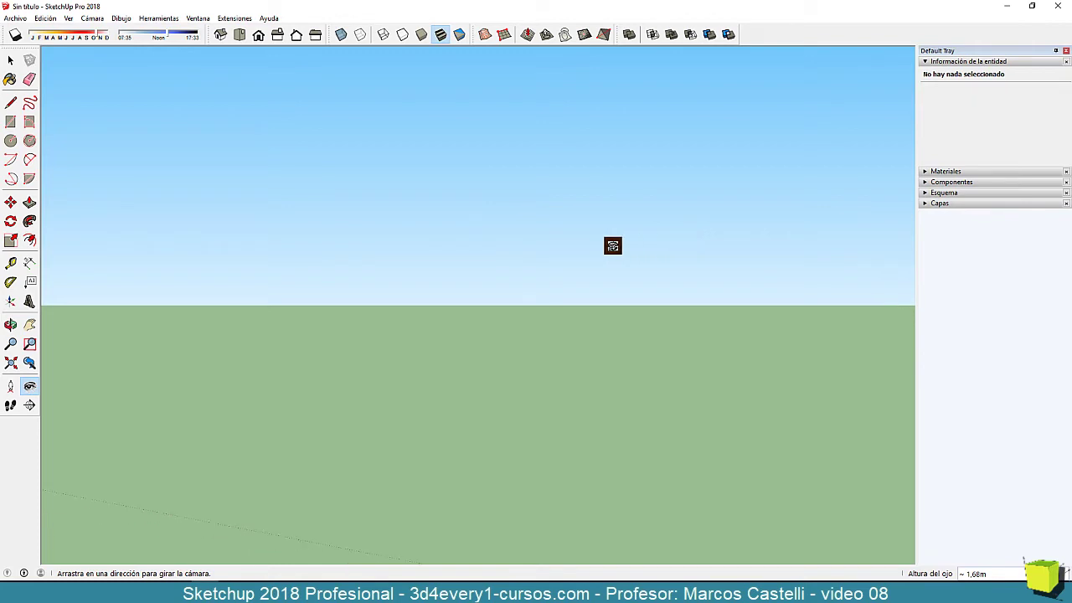
Turn and tilt the eye-level view down until the figure before the box comes into view.
mouse_move(612, 243)
left_mouse_down()
mouse_move(592, 239)
mouse_move(680, 341)
mouse_move(882, 416)
left_mouse_up()
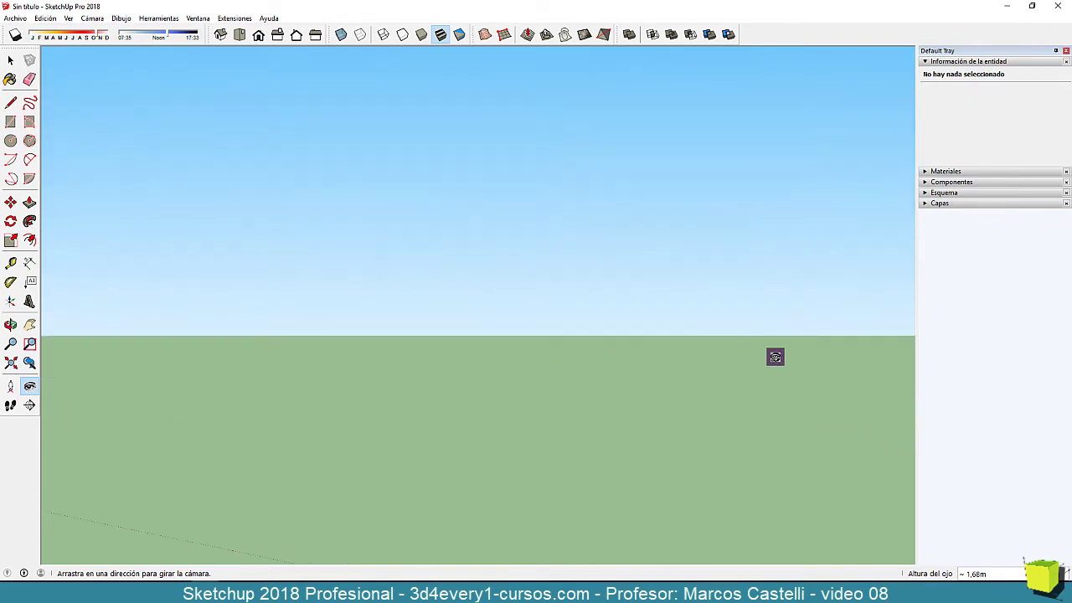
mouse_move(775, 357)
left_mouse_down()
mouse_move(751, 331)
mouse_move(706, 366)
mouse_move(725, 388)
mouse_move(282, 376)
mouse_move(552, 215)
left_mouse_up()
mouse_move(433, 344)
left_mouse_down()
mouse_move(457, 502)
mouse_move(482, 485)
mouse_move(474, 554)
left_mouse_up()
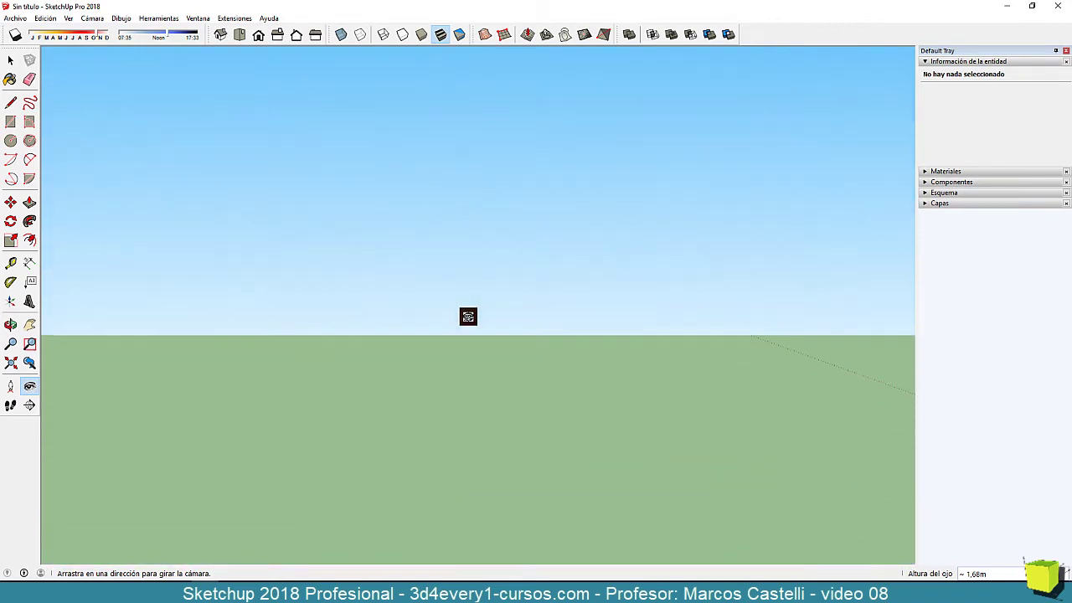
mouse_move(466, 316)
left_mouse_down()
mouse_move(474, 469)
mouse_move(497, 478)
mouse_move(854, 469)
mouse_move(791, 458)
left_mouse_up()
mouse_move(625, 449)
left_mouse_down()
mouse_move(857, 449)
mouse_move(485, 443)
mouse_move(660, 441)
mouse_move(808, 424)
mouse_move(386, 399)
mouse_move(725, 393)
mouse_move(640, 391)
mouse_move(617, 344)
mouse_move(761, 285)
mouse_move(817, 353)
mouse_move(880, 340)
mouse_move(576, 358)
mouse_move(595, 376)
left_mouse_up()
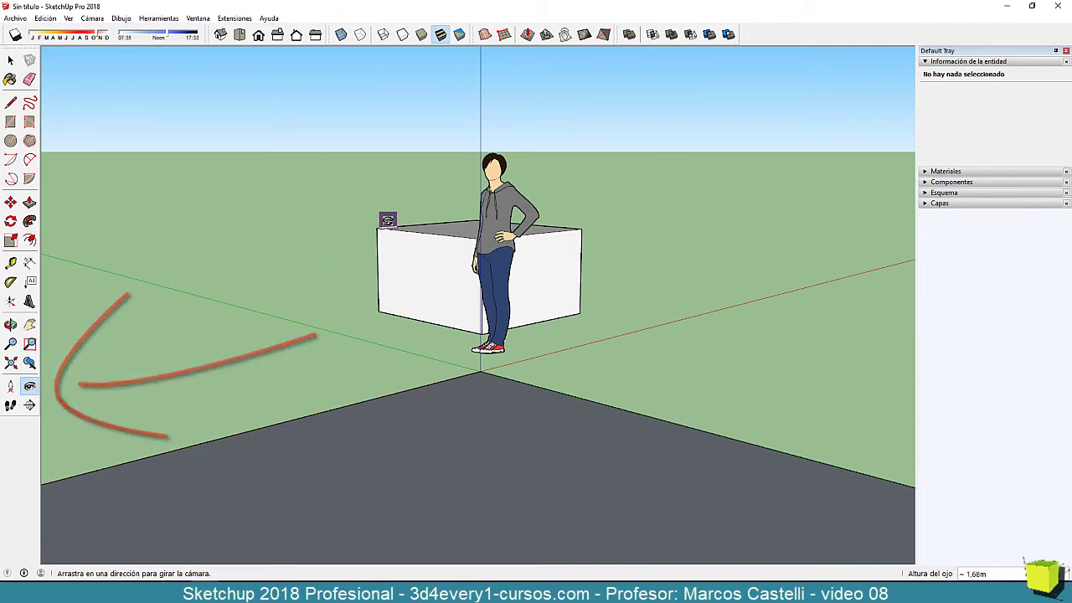
Revert to the previous camera view and zoom extents to show the whole model.
left_click(30, 364)
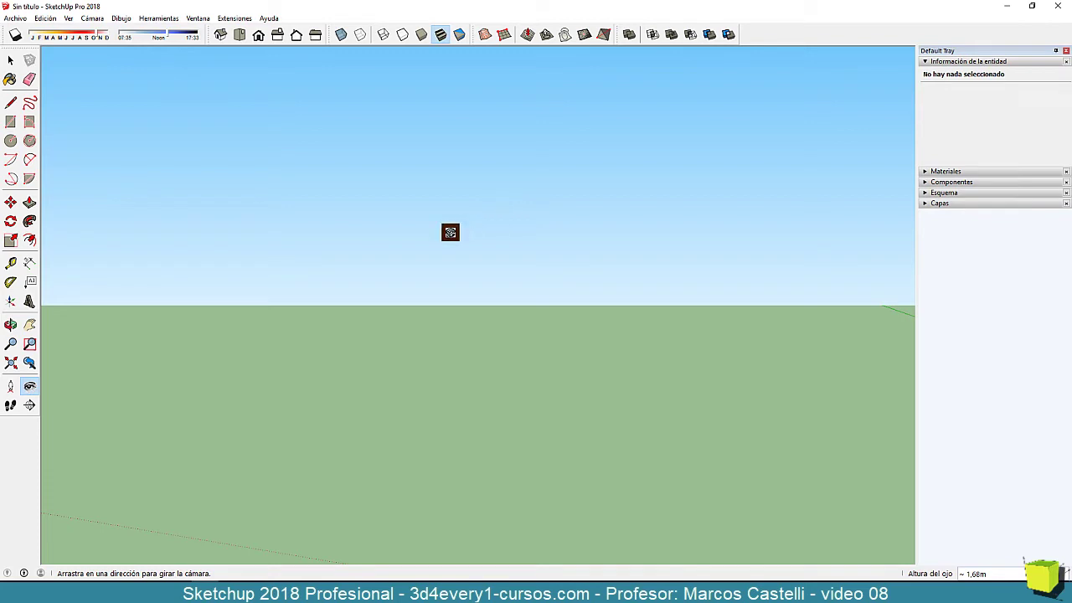
left_click(13, 365)
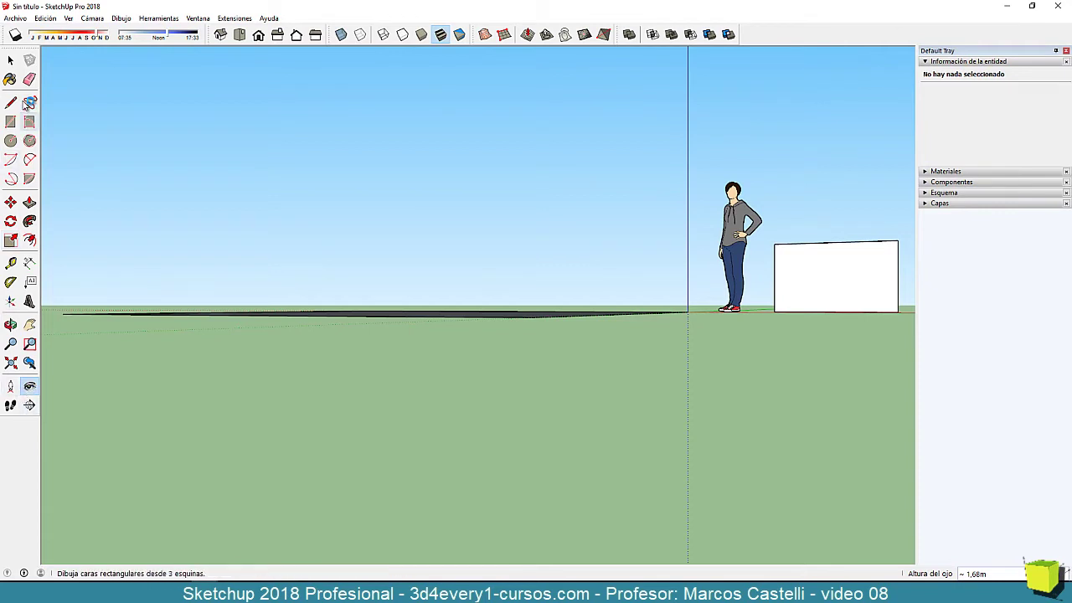
left_click(11, 61)
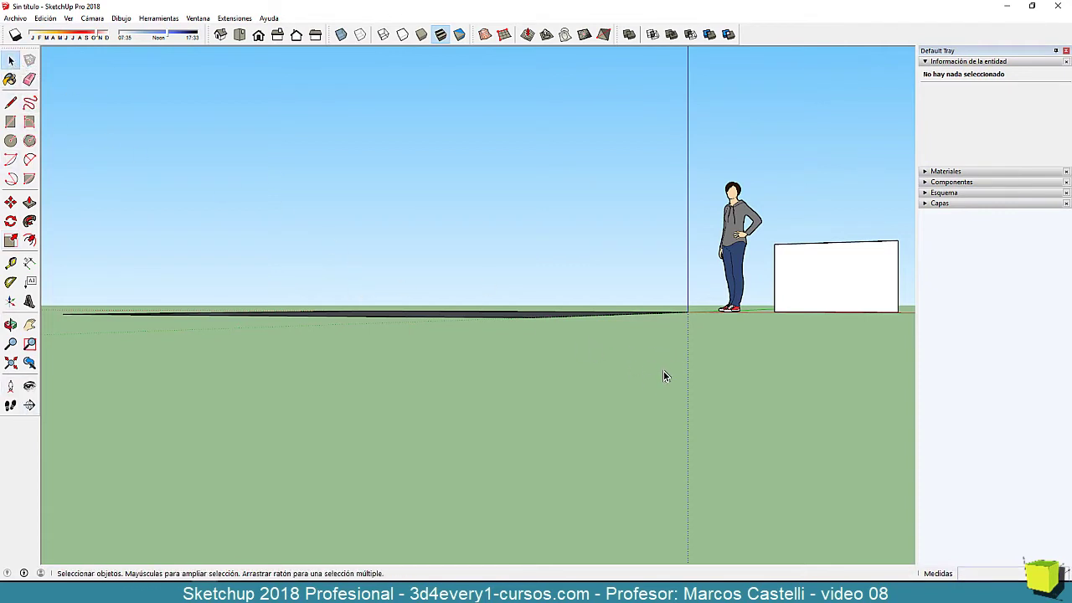
Orbit up and zoom out to an overhead view of the rectangle, figure and box.
left_click(10, 324)
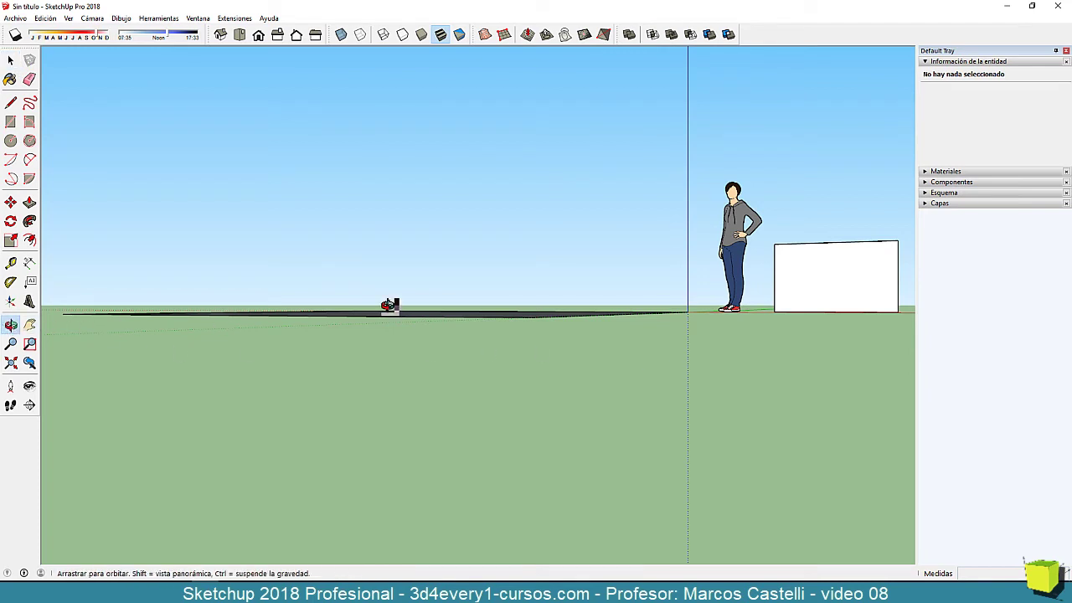
left_click_drag(574, 219, 507, 321)
scroll(508, 321, "down", 2)
scroll(358, 325, "down", 3)
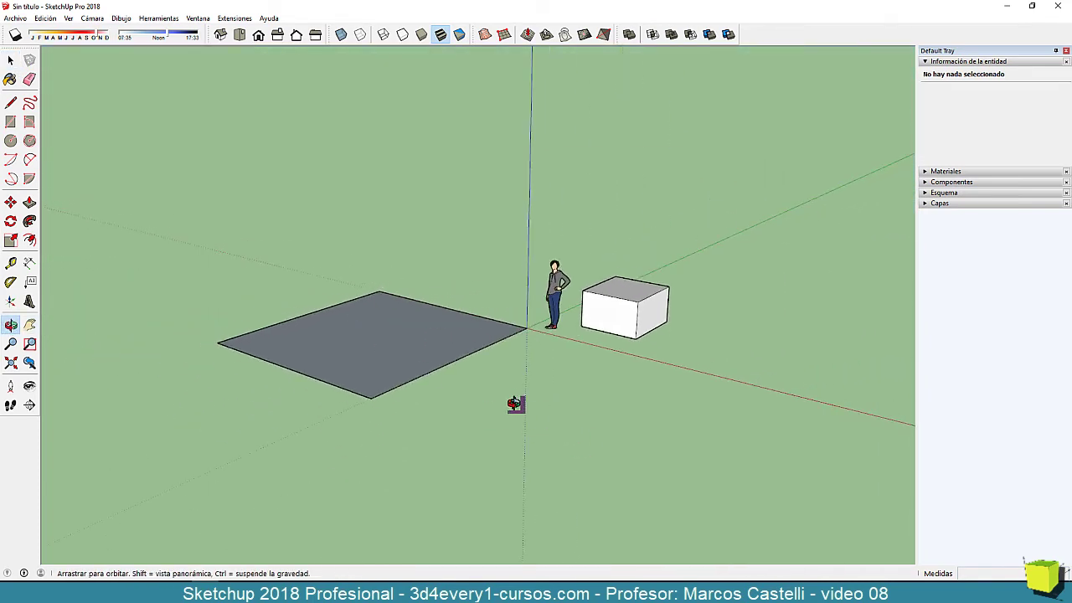
left_click_drag(515, 404, 555, 425)
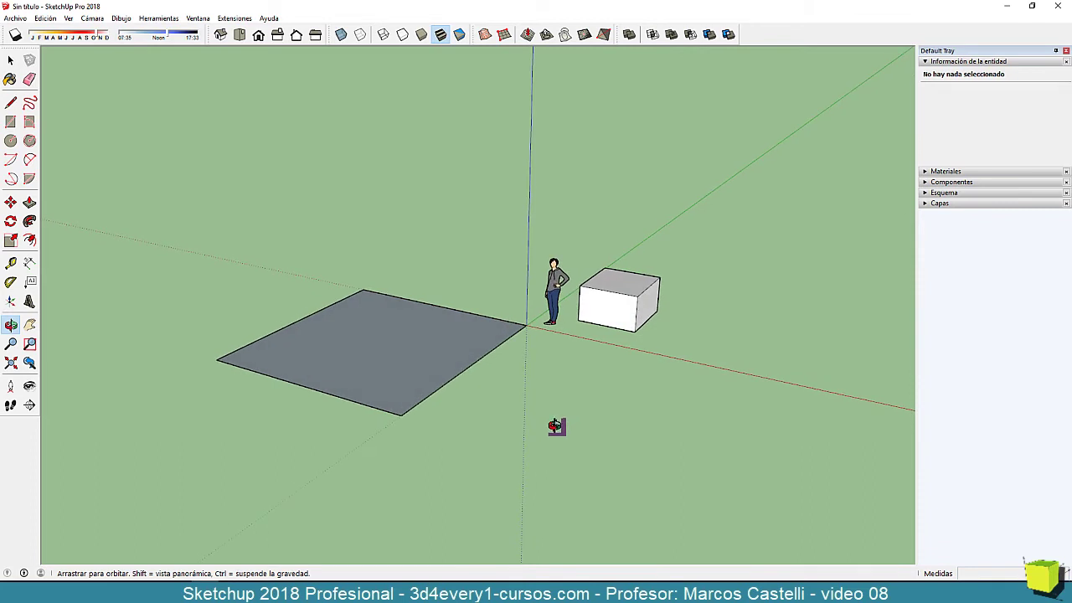
Position the camera on the rectangle's left corner at 0.00 m eye height, aimed at the box corner.
left_click(10, 385)
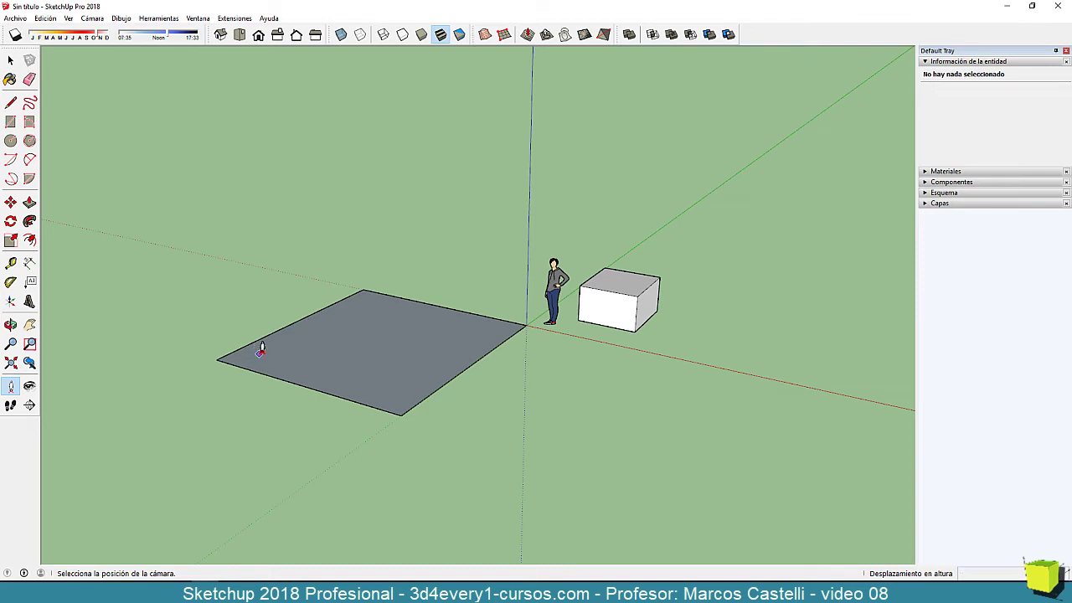
mouse_move(258, 353)
left_mouse_down()
mouse_move(370, 326)
mouse_move(493, 330)
mouse_move(567, 304)
mouse_move(581, 285)
mouse_move(321, 317)
mouse_move(603, 293)
mouse_move(295, 350)
mouse_move(573, 289)
left_mouse_up()
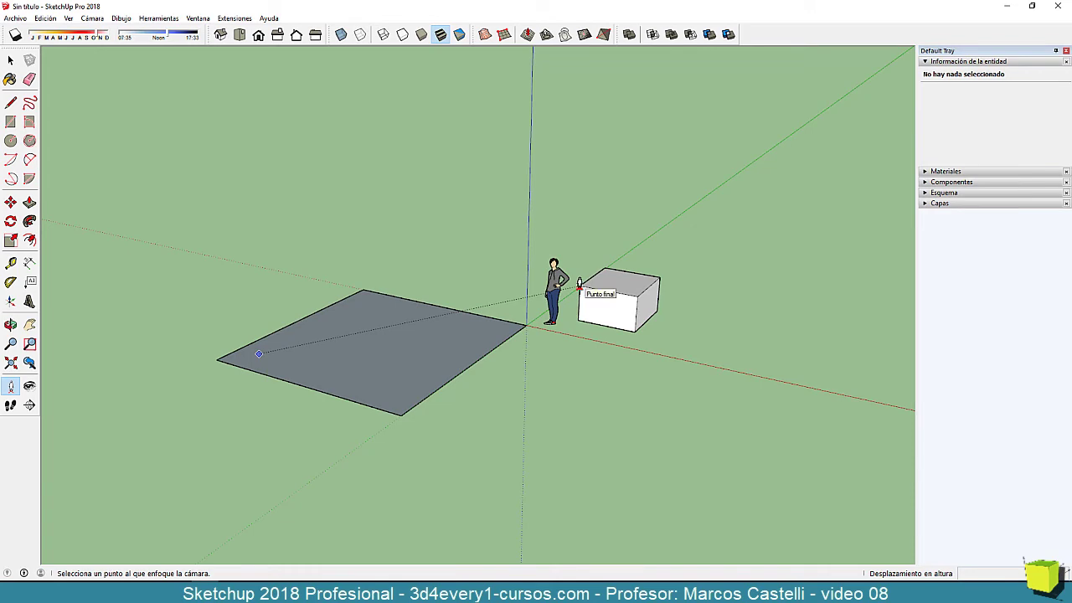
left_click_drag(579, 286, 579, 289)
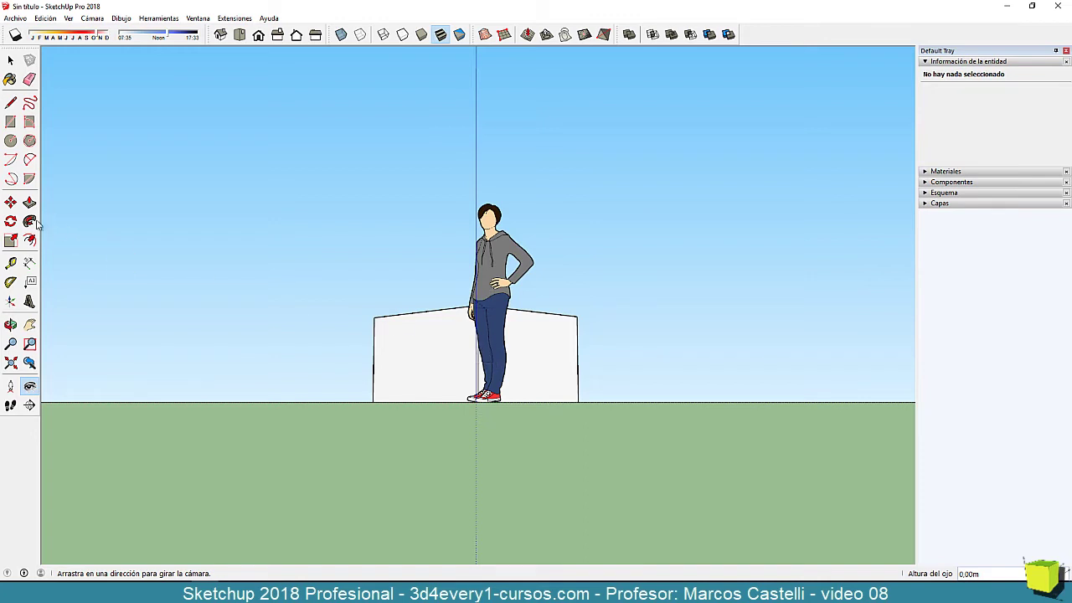
Draw a 2 m vertical line at the rectangle's corner, orbiting so the figure and box stay visible.
left_click(10, 324)
mouse_move(641, 340)
left_mouse_down()
mouse_move(352, 399)
mouse_move(491, 376)
mouse_move(421, 411)
mouse_move(709, 371)
mouse_move(677, 411)
left_mouse_up()
key("l")
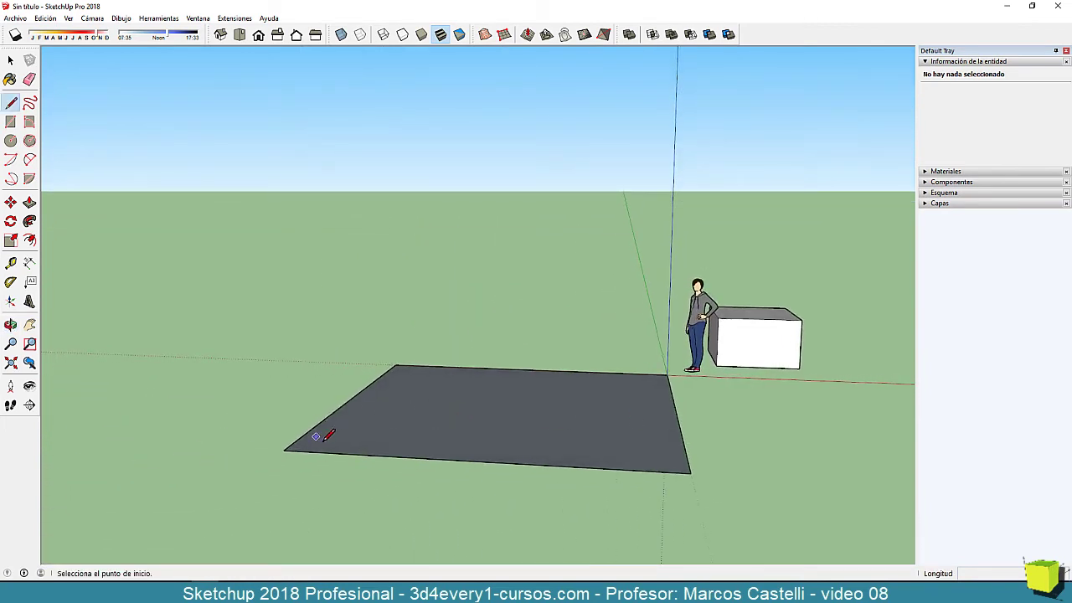
left_click(327, 436)
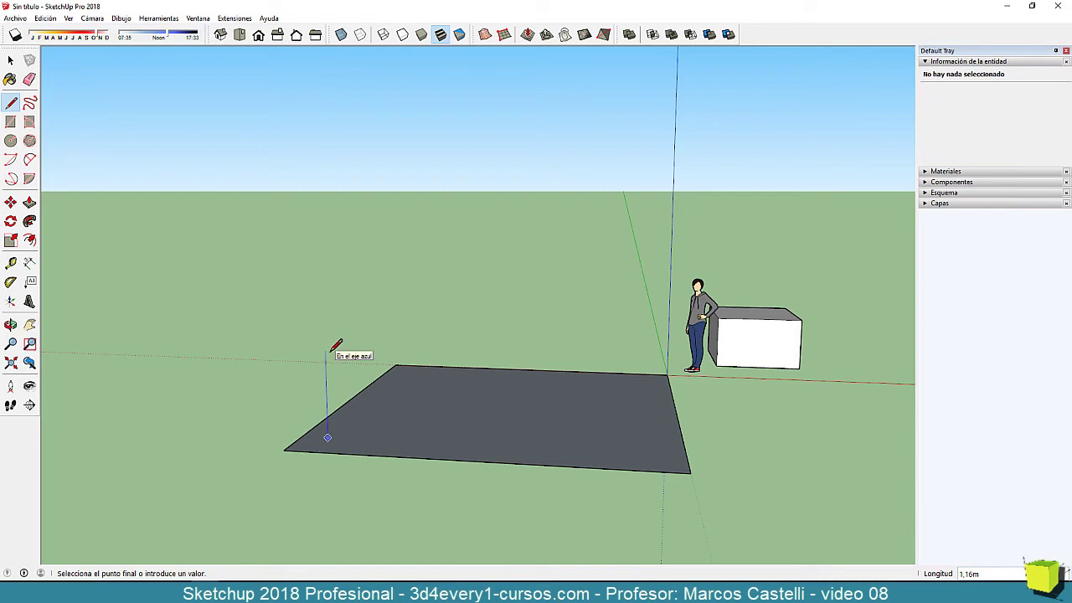
key("Return")
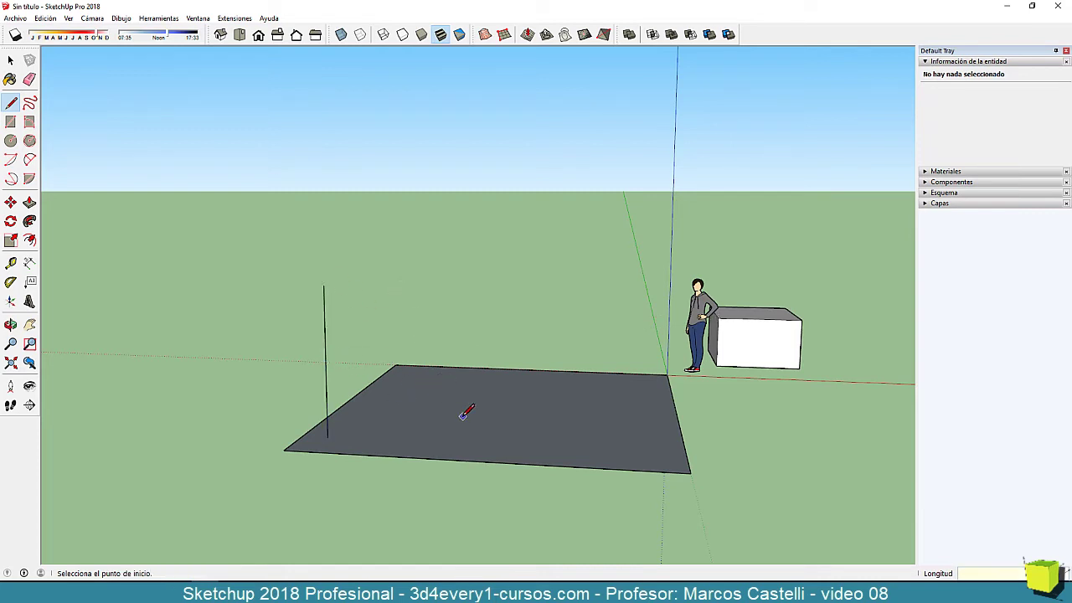
middle_click_drag(465, 413, 463, 423)
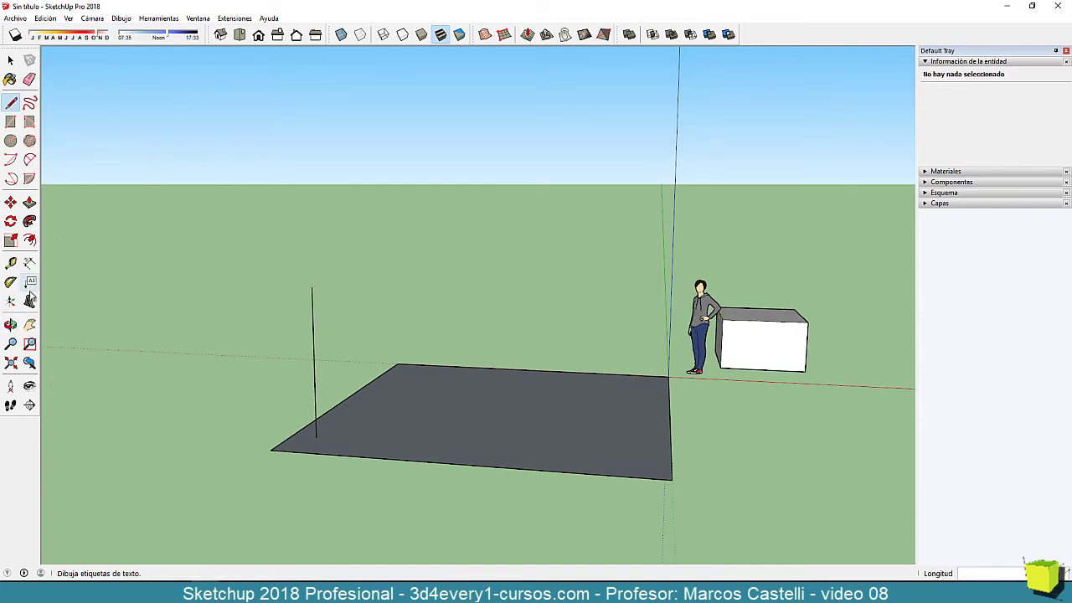
Place the camera atop the vertical line at 2.00 m eye height, targeting the box beside the figure.
left_click(11, 388)
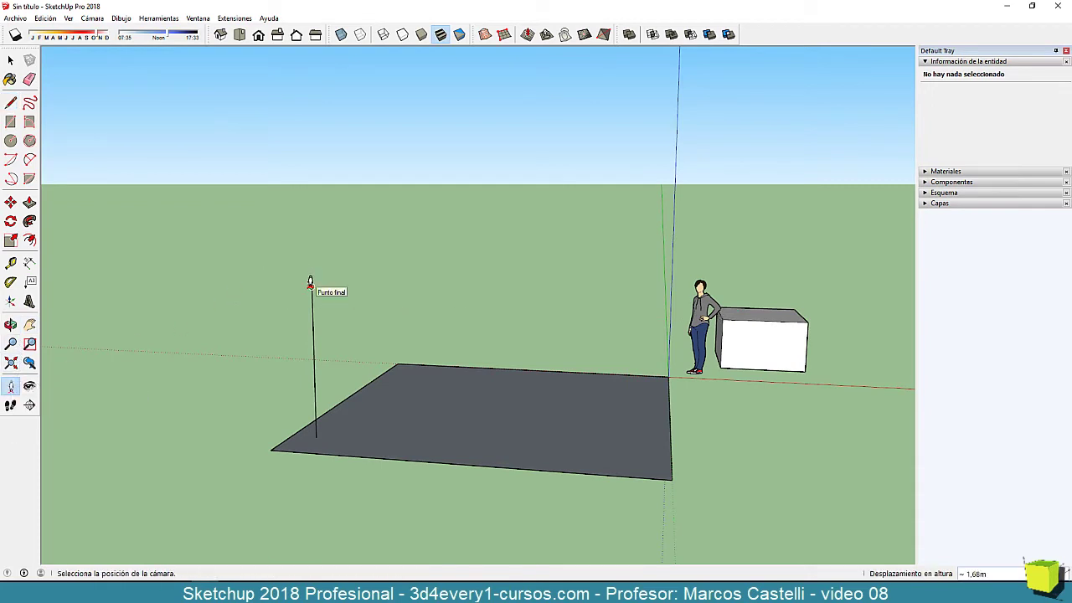
left_click_drag(310, 283, 313, 272)
left_click_drag(312, 283, 331, 285)
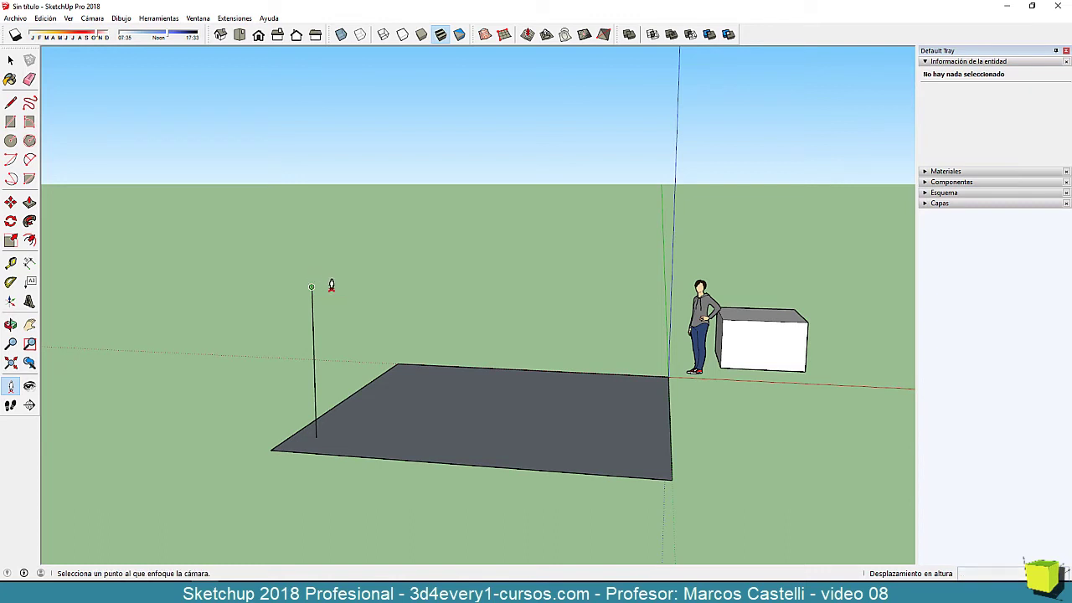
left_click_drag(609, 296, 721, 316)
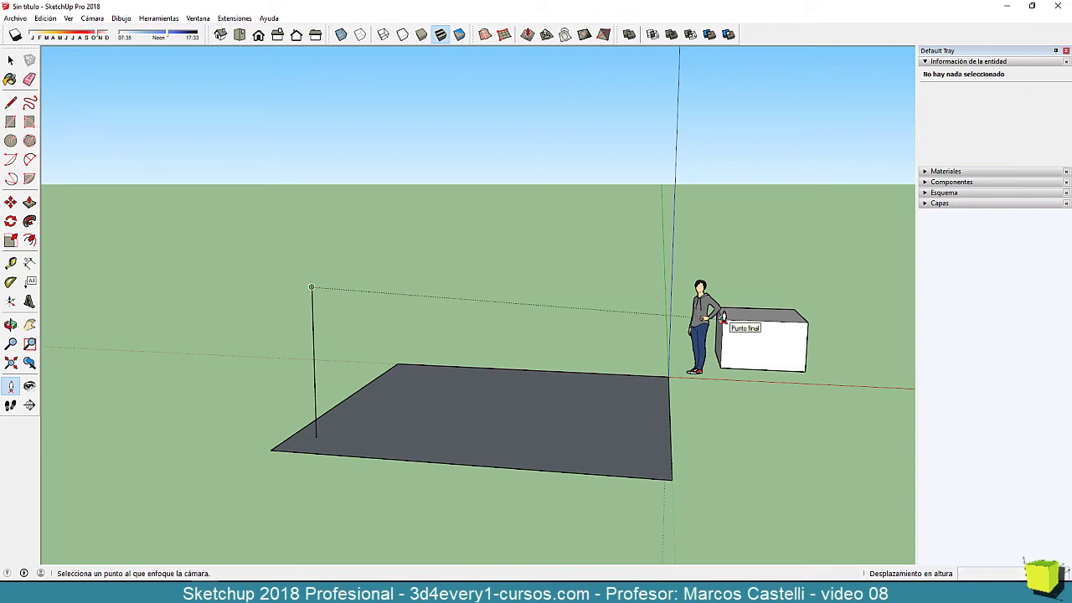
left_click_drag(723, 316, 727, 322)
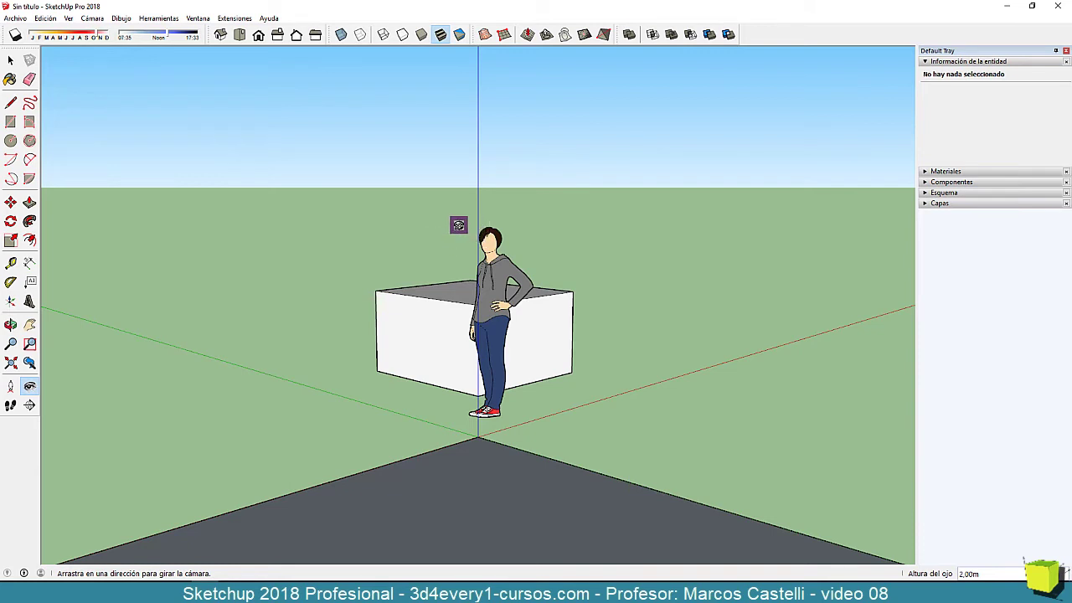
Tilt the view upward and turn it slightly sideways from the camera point.
mouse_move(433, 247)
left_mouse_down()
mouse_move(436, 192)
mouse_move(431, 401)
mouse_move(689, 265)
mouse_move(242, 232)
mouse_move(426, 232)
mouse_move(412, 257)
mouse_move(420, 299)
left_mouse_up()
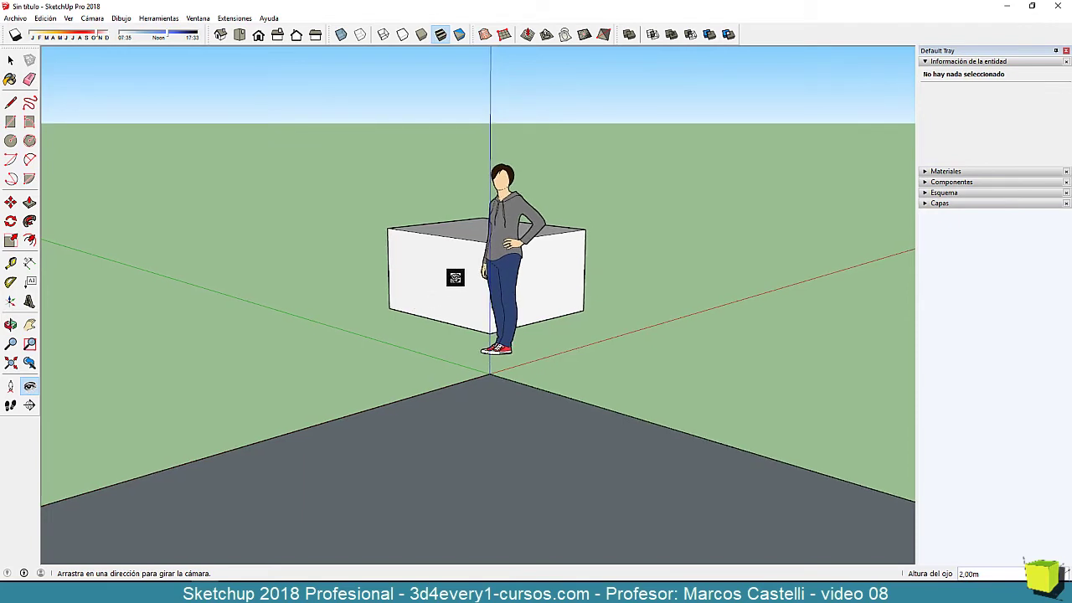
left_click_drag(443, 201, 457, 201)
type("1,5")
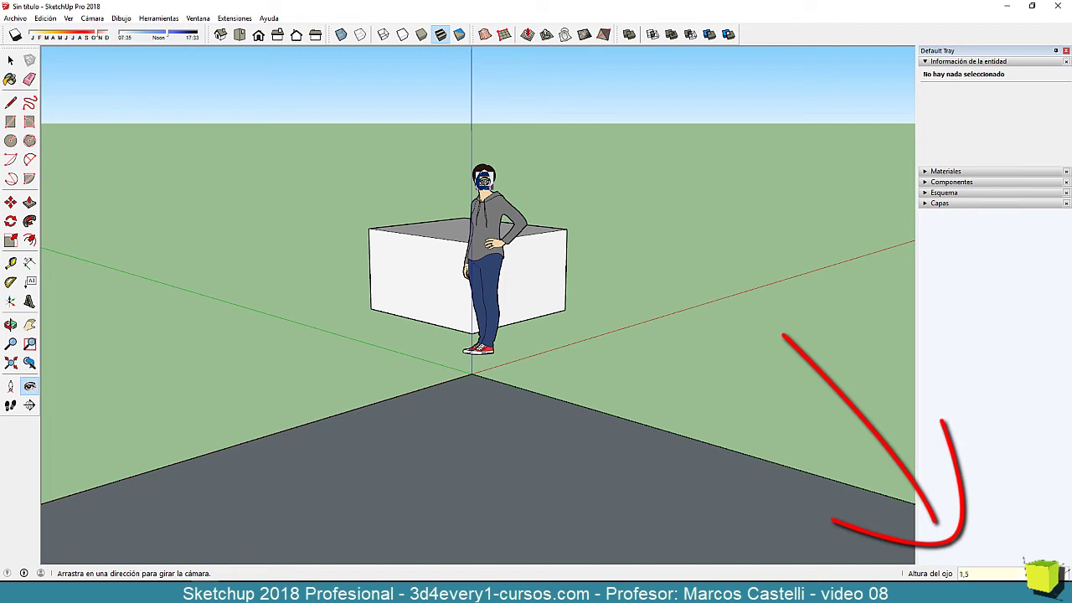
Apply a 1.50 m eye height, then drop to 0.30 m and re-aim at the figure and box.
key("Return")
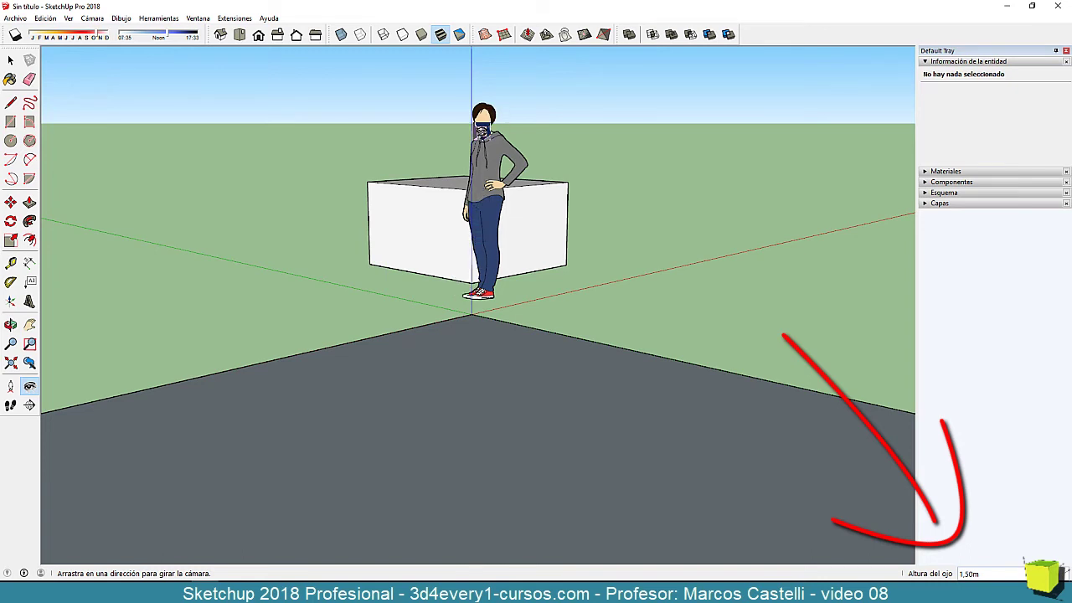
mouse_move(483, 121)
left_mouse_down()
mouse_move(476, 91)
mouse_move(488, 89)
mouse_move(478, 183)
left_mouse_up()
type("0,3")
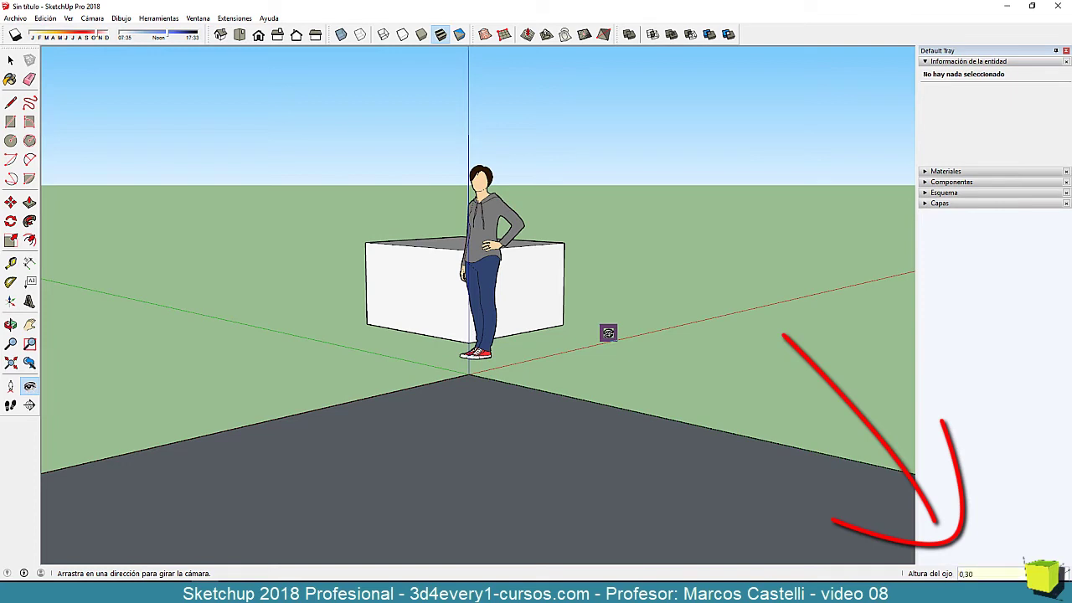
type("0,6")
key("Return")
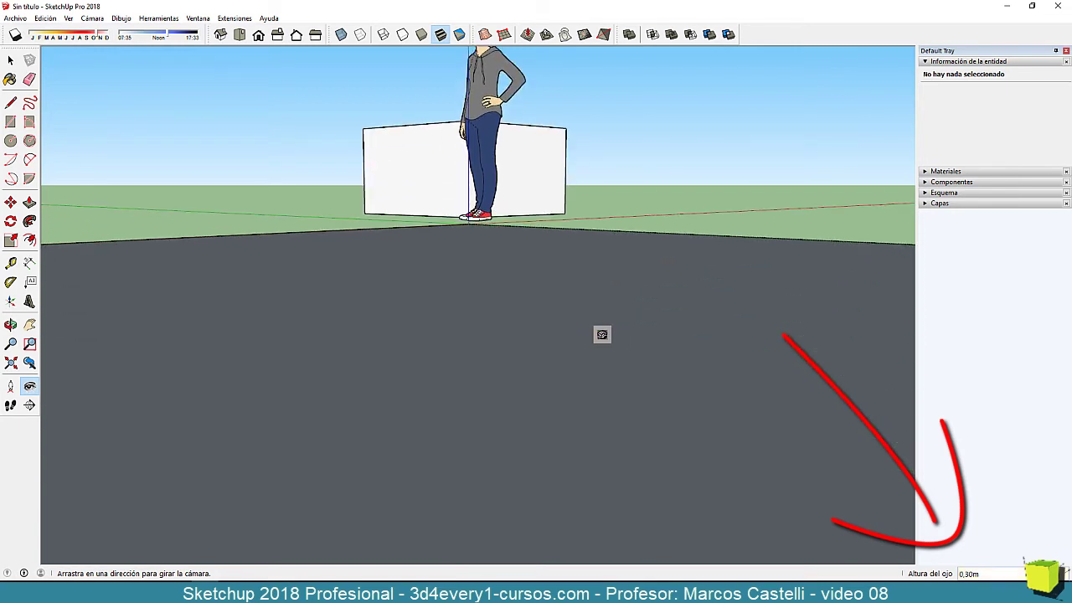
mouse_move(475, 166)
left_mouse_down()
mouse_move(462, 175)
mouse_move(468, 134)
left_mouse_up()
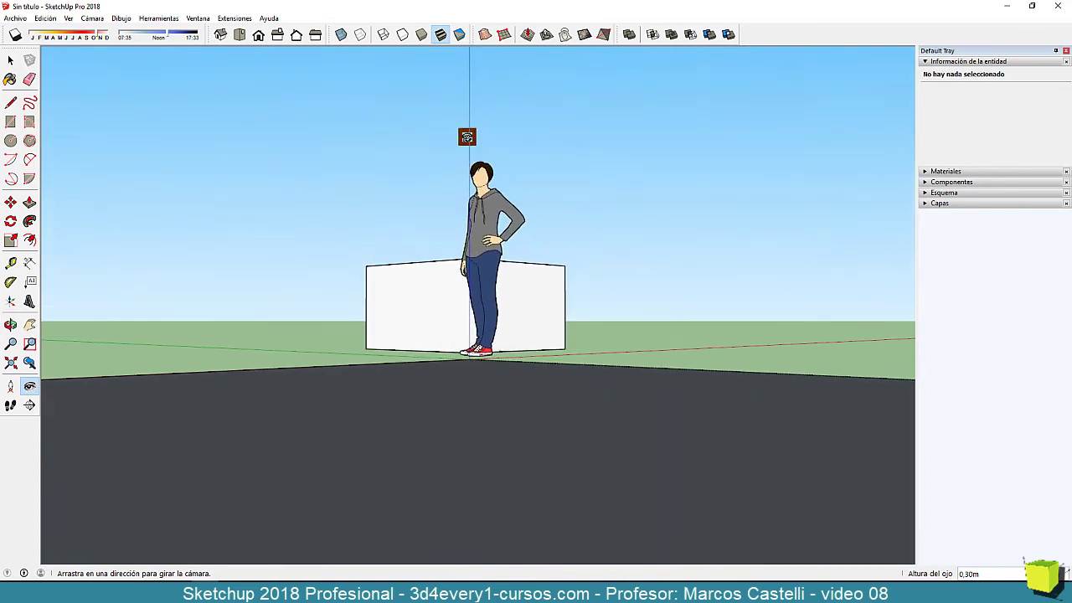
left_click_drag(461, 210, 479, 226)
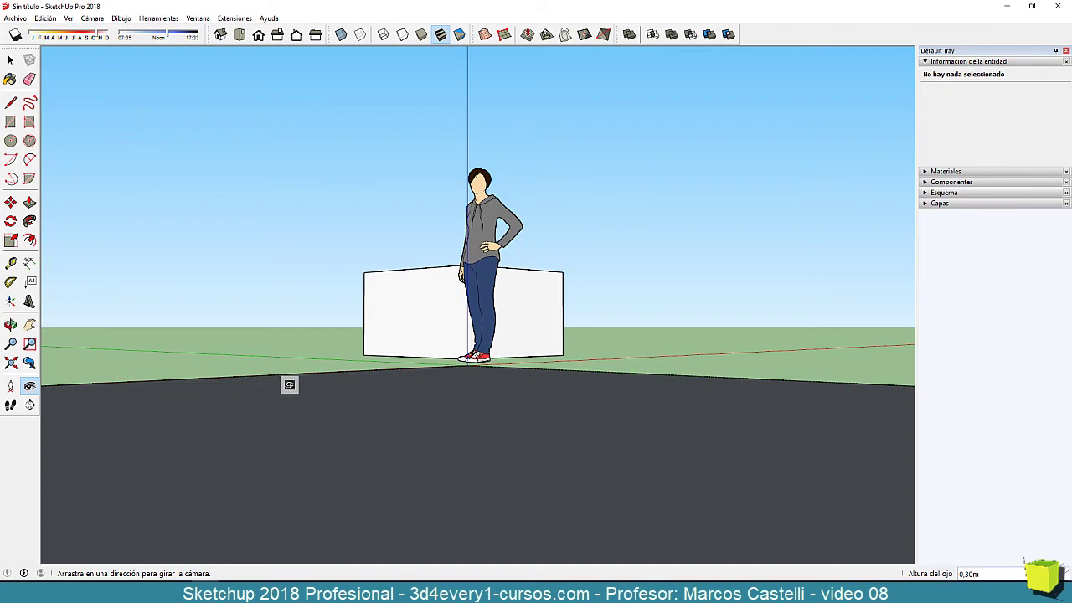
Switch to Look Around and set the eye height to 1.60 m.
left_click(10, 389)
left_click(10, 389)
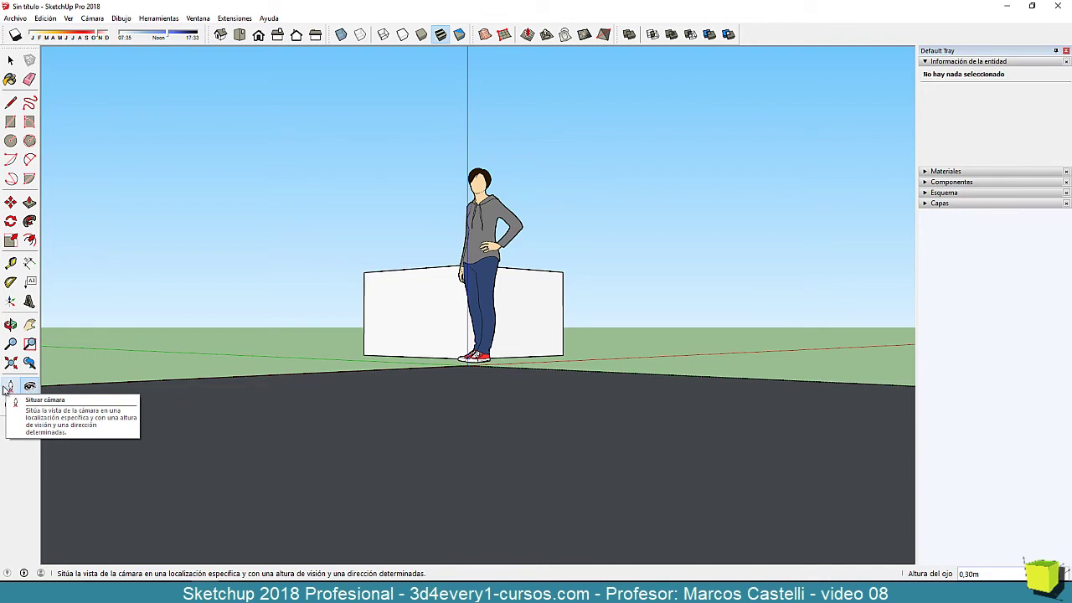
left_click(29, 386)
type("1.6")
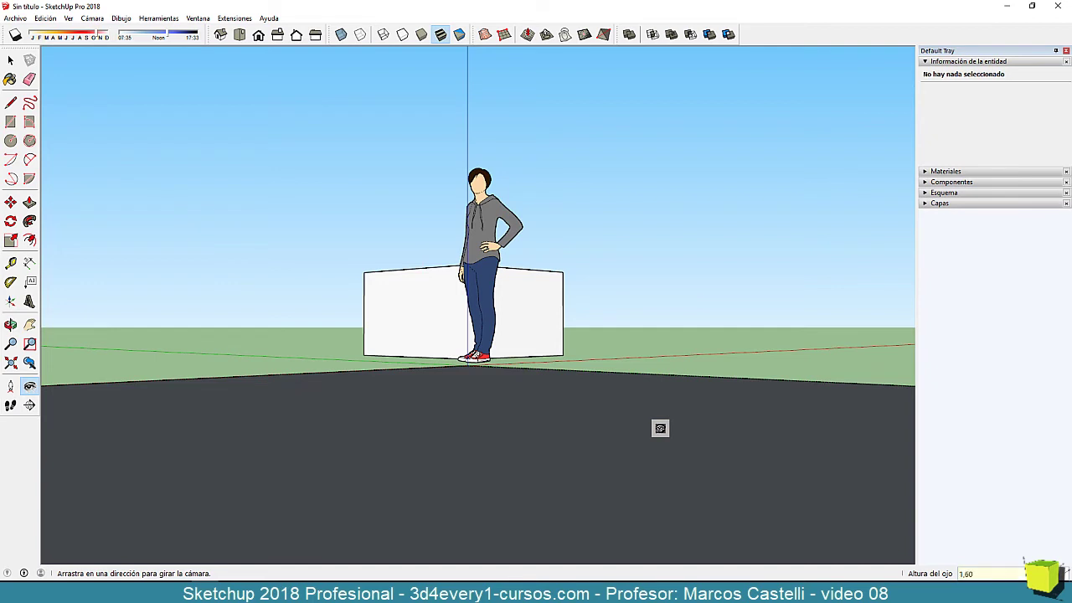
type(",60m")
key("Return")
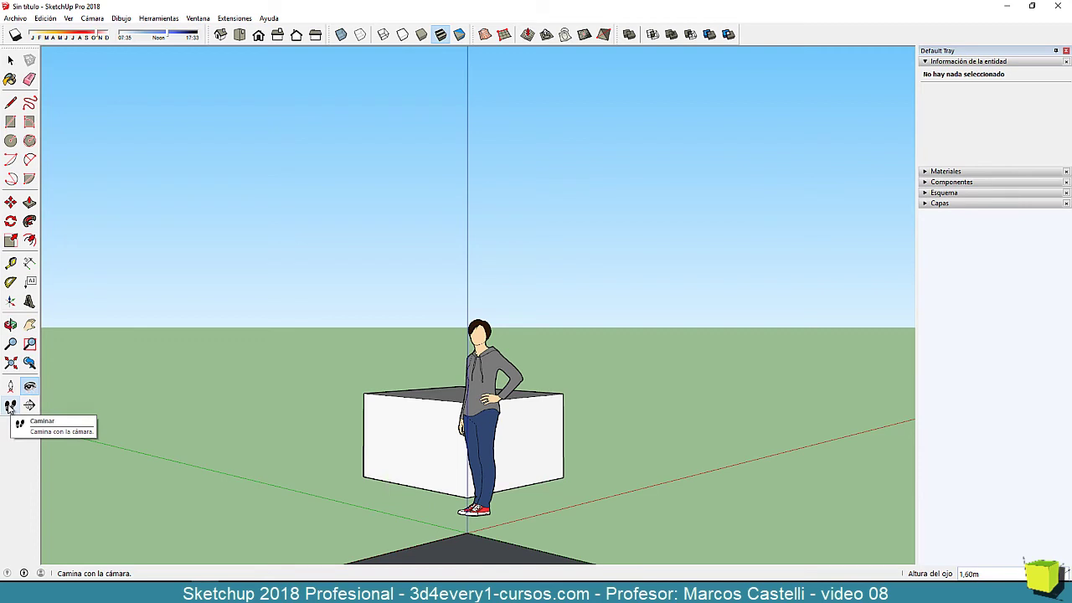
Walk the camera at 1.60 m, turning right then left, ending farther back from the figure and box.
left_click(10, 407)
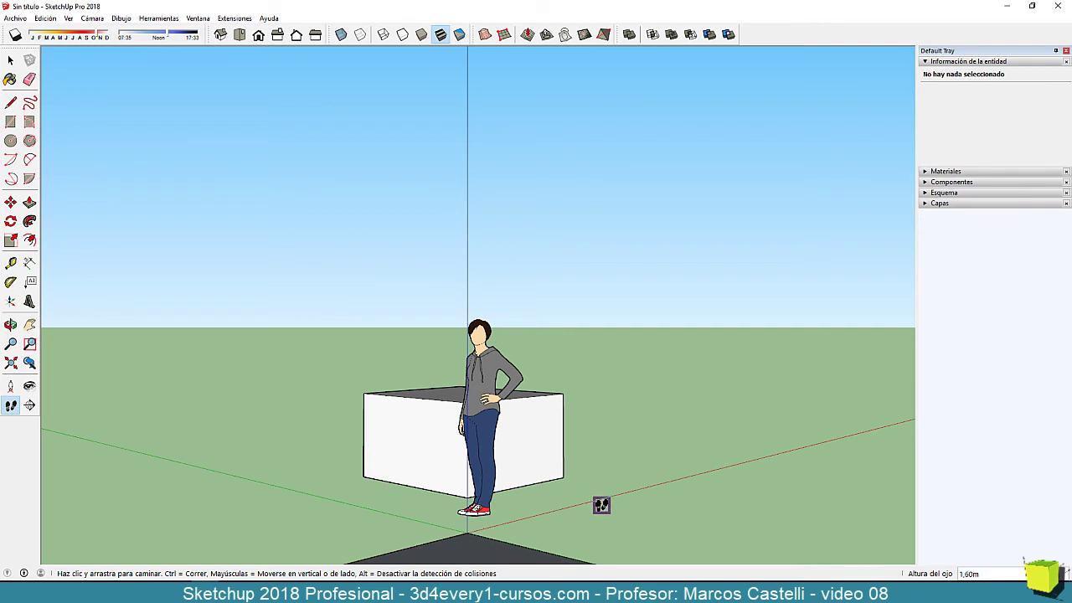
mouse_move(600, 505)
left_mouse_down()
mouse_move(621, 497)
mouse_move(541, 494)
left_mouse_up()
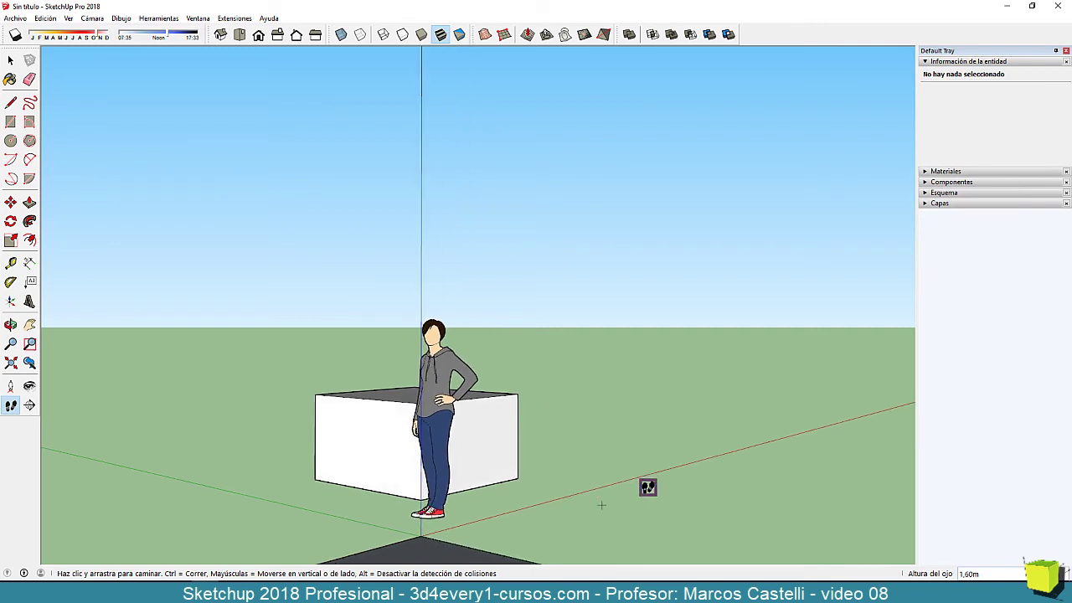
mouse_move(474, 496)
left_mouse_down()
mouse_move(432, 495)
mouse_move(661, 505)
mouse_move(605, 421)
mouse_move(605, 323)
mouse_move(613, 467)
mouse_move(603, 578)
left_mouse_up()
left_click_drag(601, 505, 601, 505)
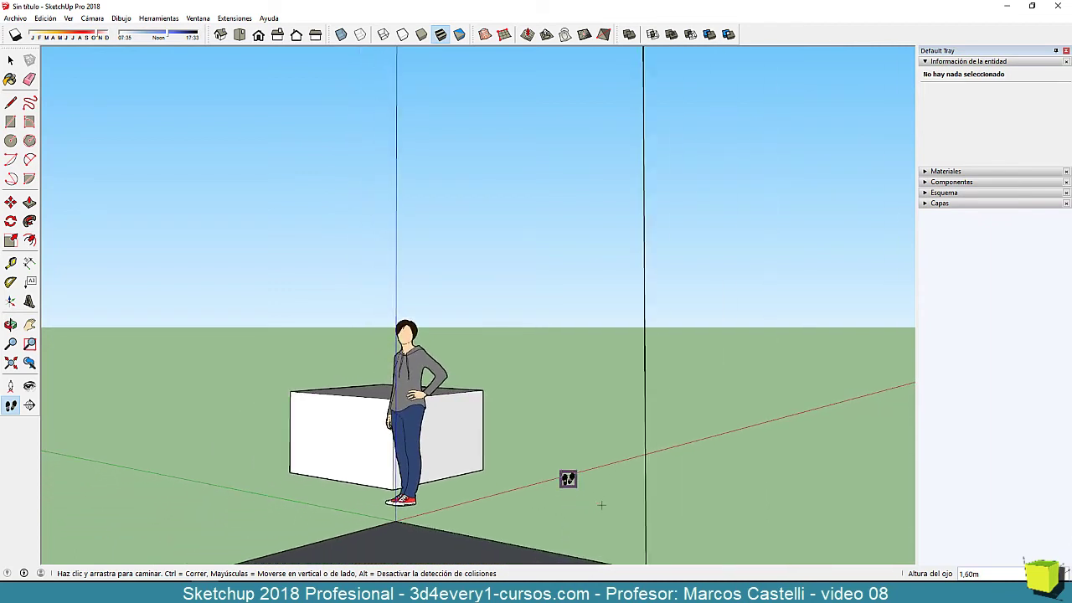
mouse_move(551, 457)
left_mouse_down()
mouse_move(382, 450)
mouse_move(438, 507)
mouse_move(440, 543)
left_mouse_up()
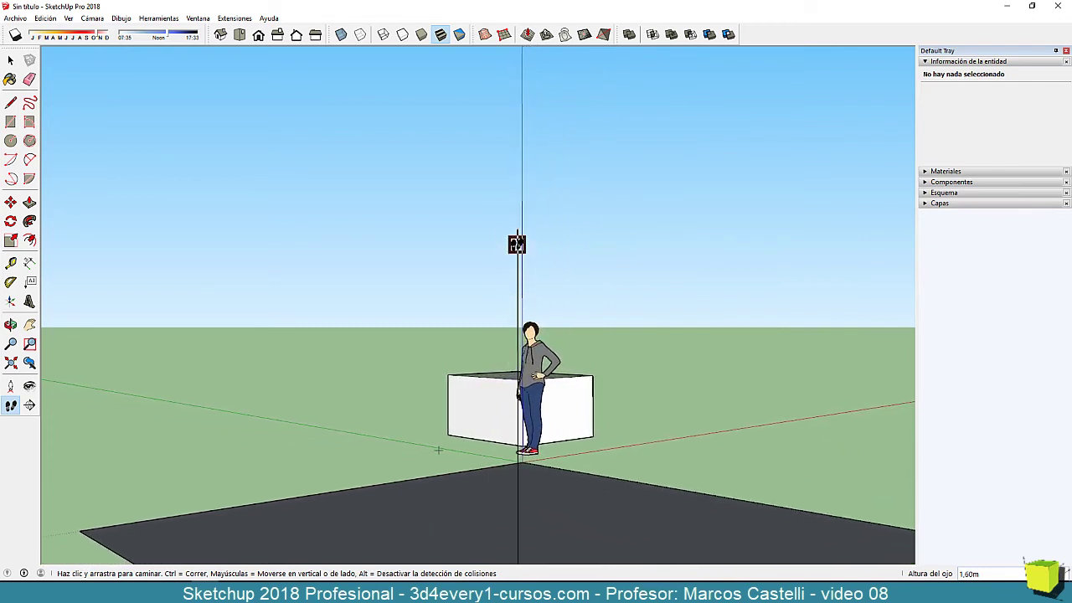
left_click_drag(526, 506, 463, 391)
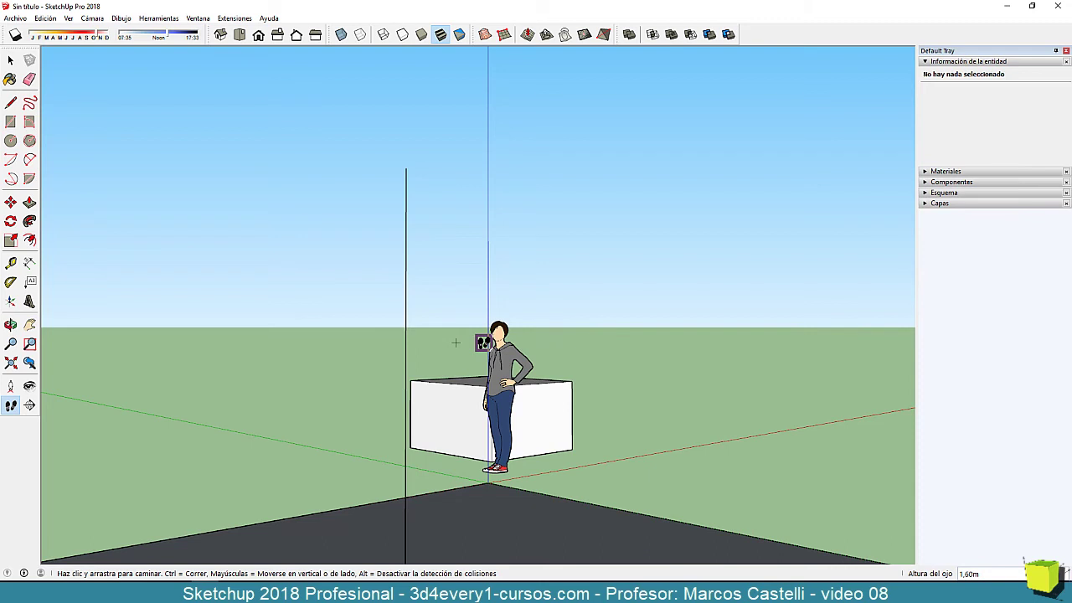
Set the walking eye height to 1.30 m and turn slightly right toward the figure and box.
type("1,30")
key("Return")
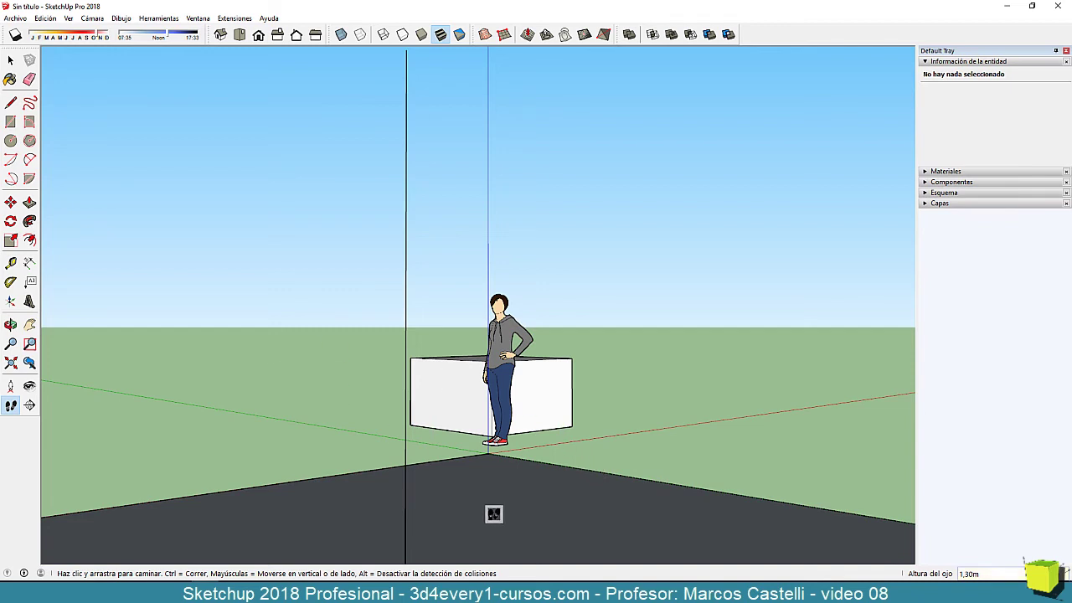
mouse_move(494, 513)
left_mouse_down()
mouse_move(561, 498)
mouse_move(346, 486)
mouse_move(498, 492)
left_mouse_up()
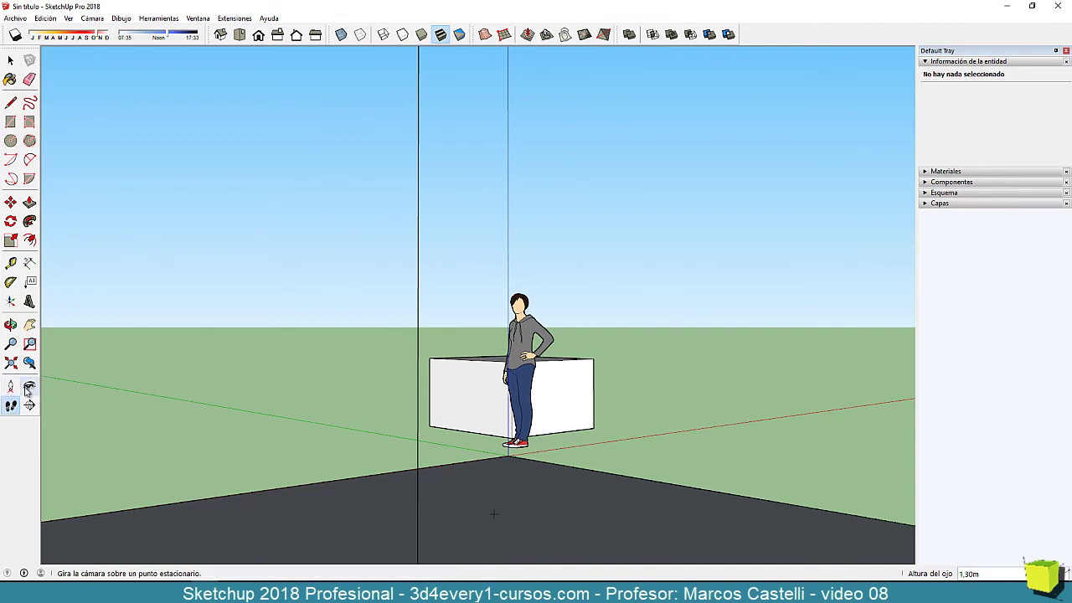
Tilt the view down with Look Around to show more grey ground before the figure and box.
left_click(30, 388)
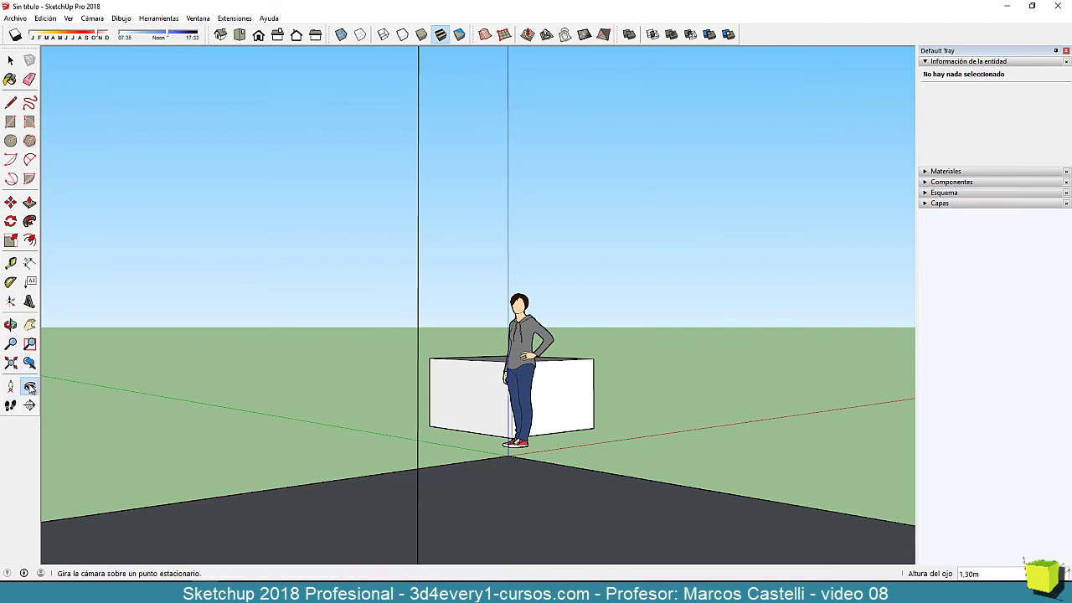
left_click_drag(536, 334, 543, 390)
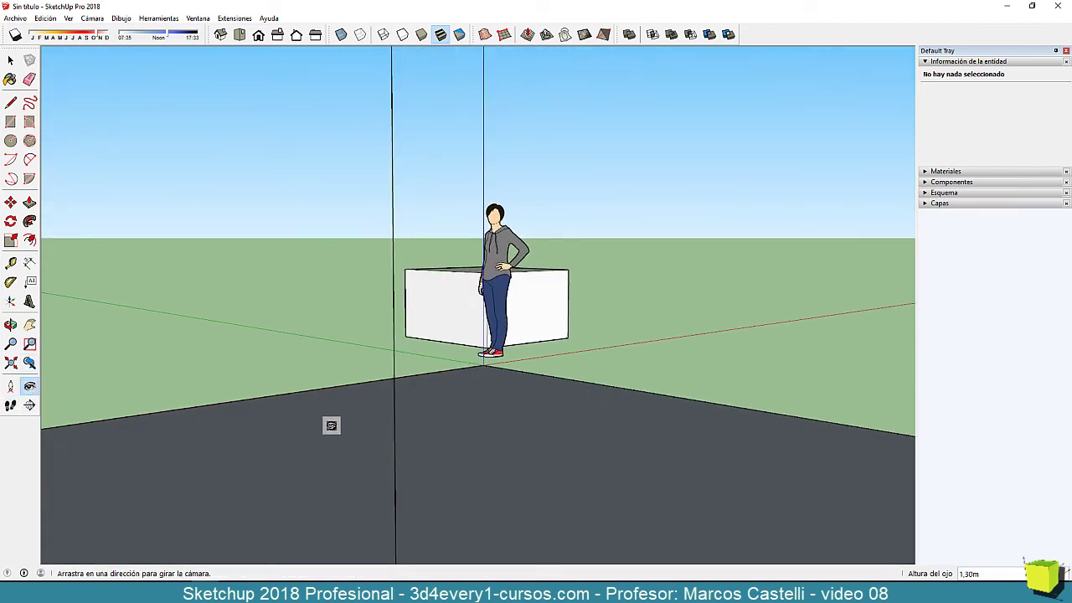
left_click(10, 406)
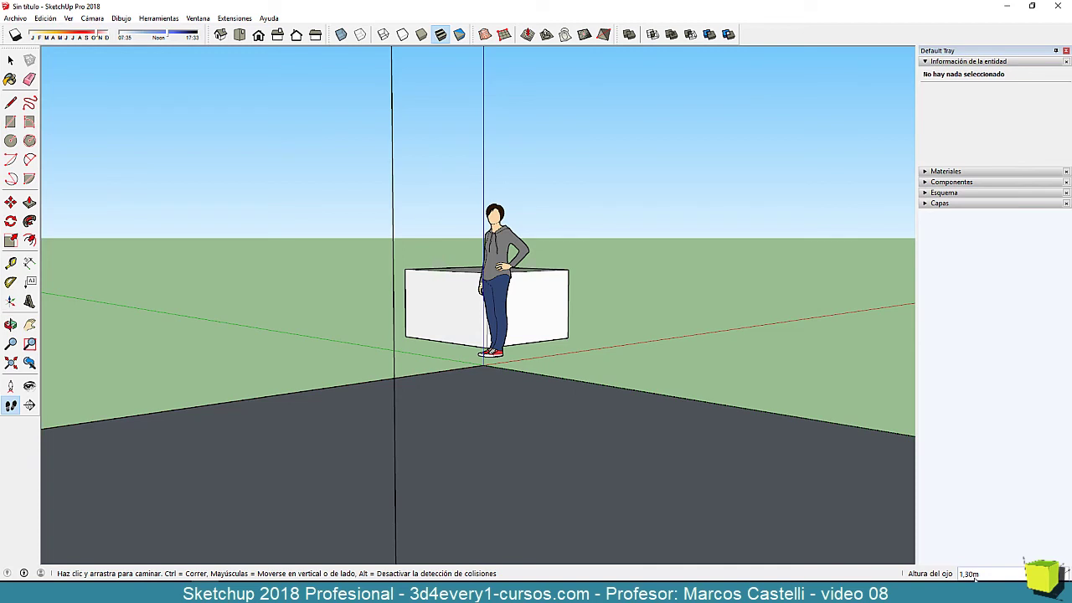
left_click(30, 385)
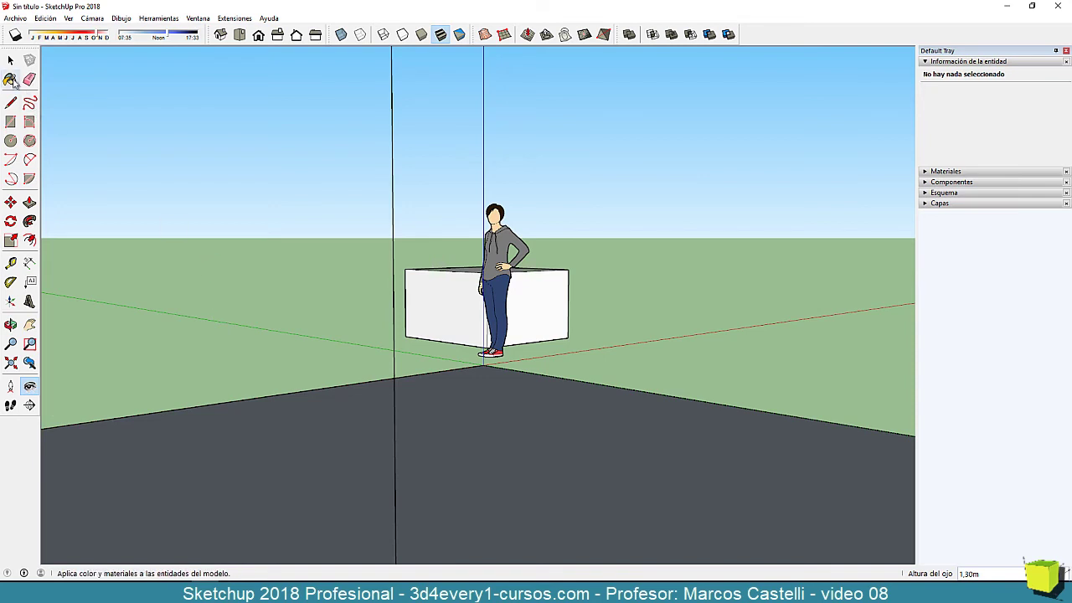
Return to the Select tool and zoom out until the figure, box and whole grey rectangle show.
key("space")
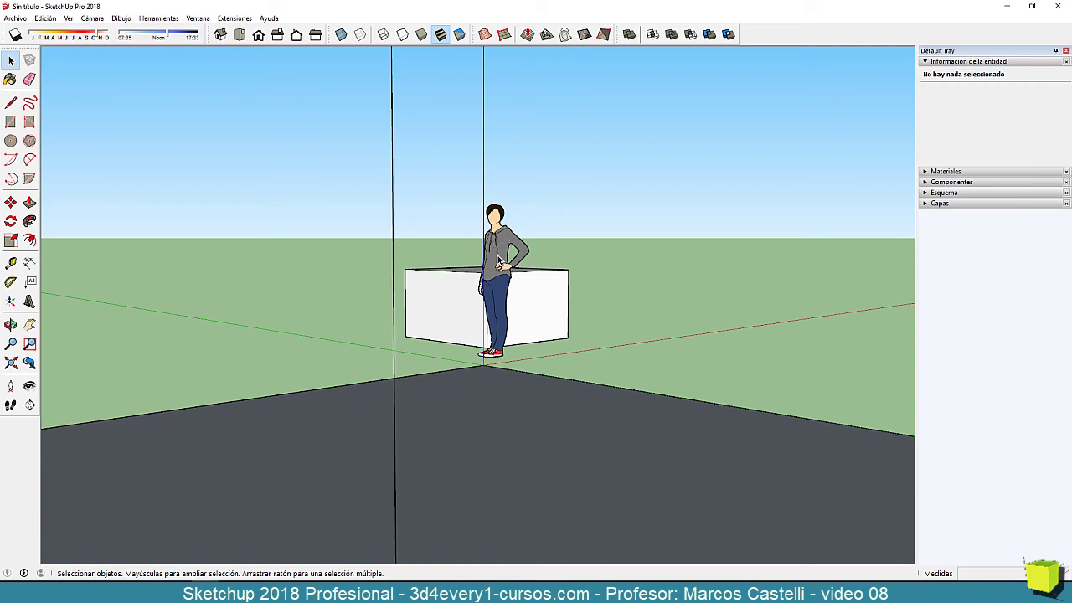
scroll(494, 286, "up", 1)
scroll(494, 287, "up", 2)
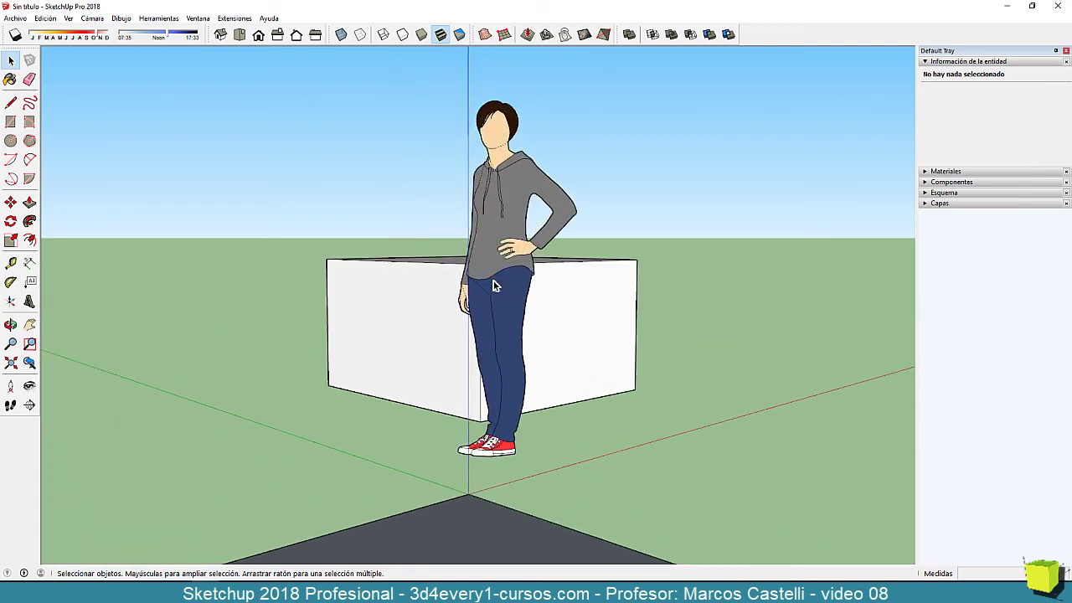
scroll(494, 286, "down", 1)
scroll(494, 286, "down", 2)
scroll(494, 286, "up", 1)
scroll(494, 287, "up", 1)
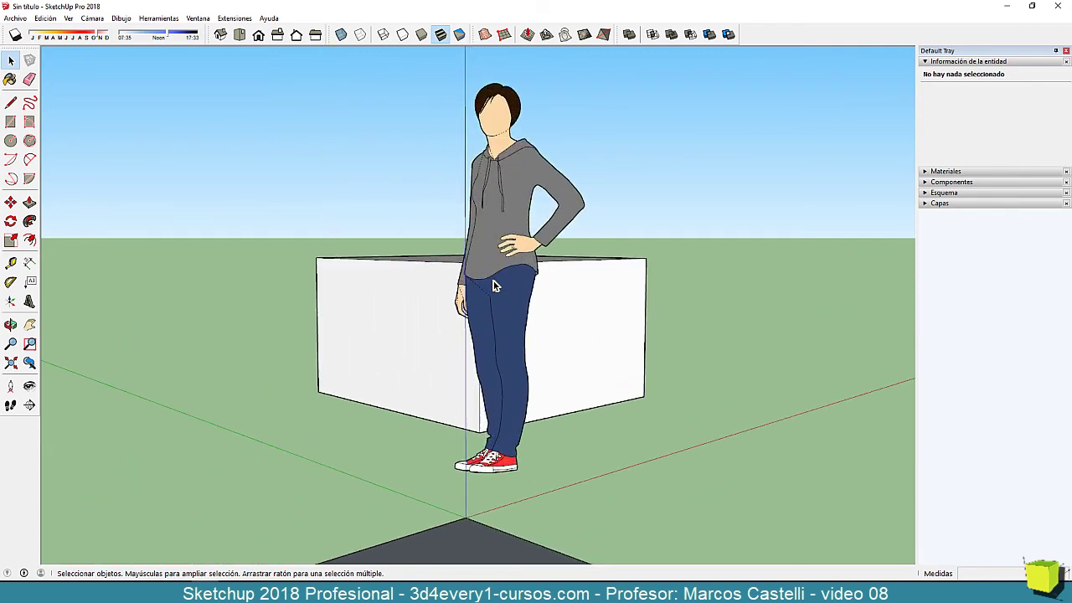
scroll(494, 286, "down", 1)
scroll(494, 287, "down", 1)
scroll(491, 287, "down", 1)
scroll(492, 287, "up", 2)
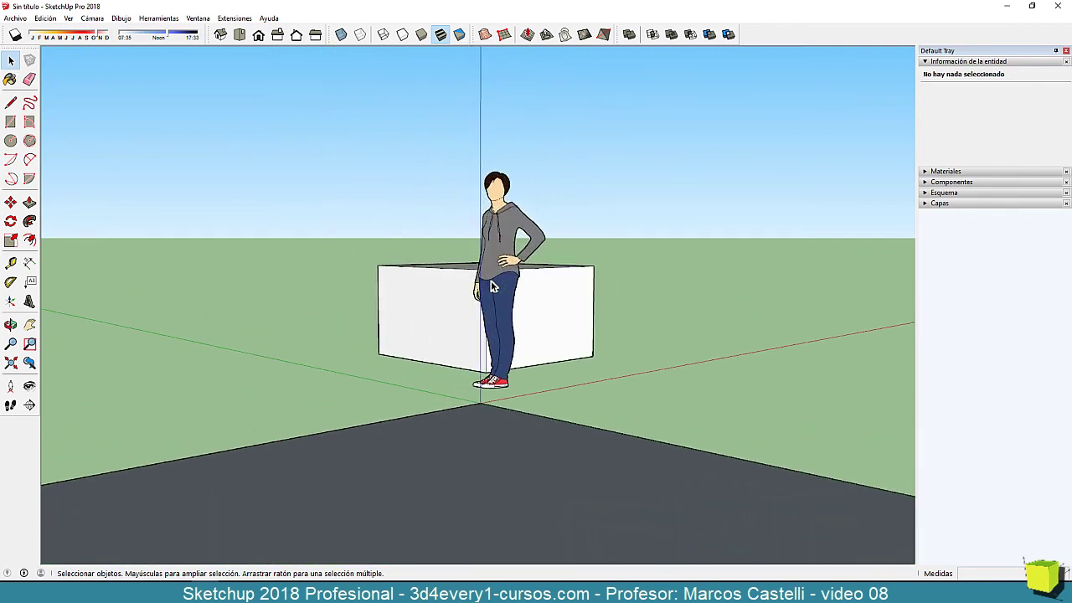
scroll(492, 286, "up", 1)
scroll(492, 286, "down", 1)
scroll(492, 286, "down", 1)
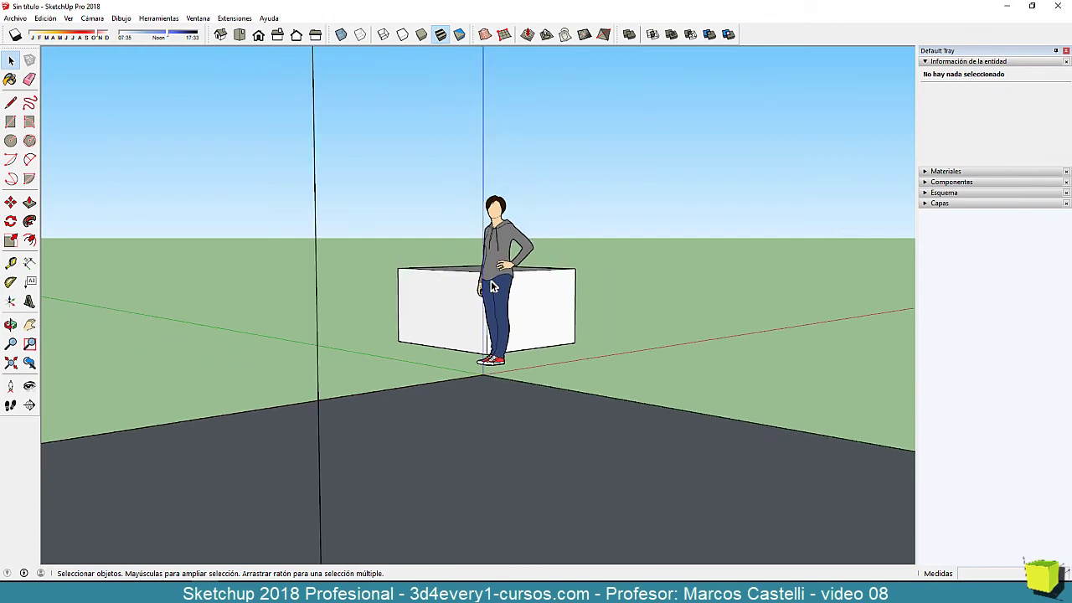
scroll(493, 286, "up", 3)
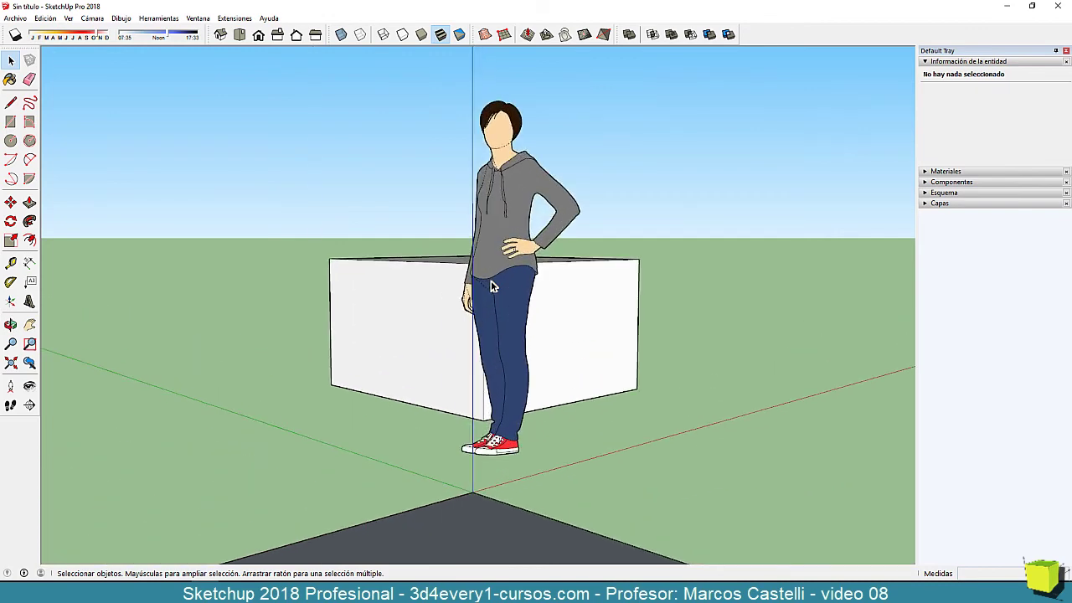
scroll(491, 287, "down", 1)
scroll(491, 287, "down", 1)
scroll(502, 301, "down", 1)
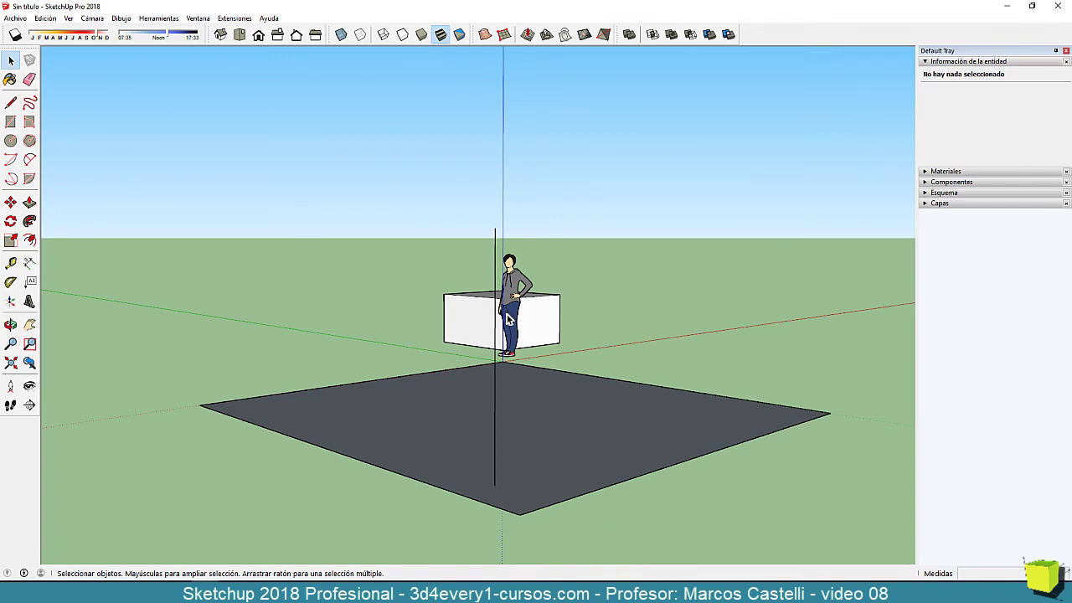
Orbit to a low, distant overview with the white box before the figure and the grey rectangle behind.
mouse_move(508, 297)
middle_mouse_down()
mouse_move(490, 335)
mouse_move(302, 349)
mouse_move(581, 438)
mouse_move(828, 384)
middle_mouse_up()
mouse_move(299, 323)
middle_mouse_down()
mouse_move(694, 402)
mouse_move(253, 376)
mouse_move(627, 377)
mouse_move(196, 419)
mouse_move(278, 400)
mouse_move(187, 366)
mouse_move(622, 368)
mouse_move(204, 346)
mouse_move(692, 334)
mouse_move(366, 342)
mouse_move(535, 312)
mouse_move(656, 371)
mouse_move(756, 333)
middle_mouse_up()
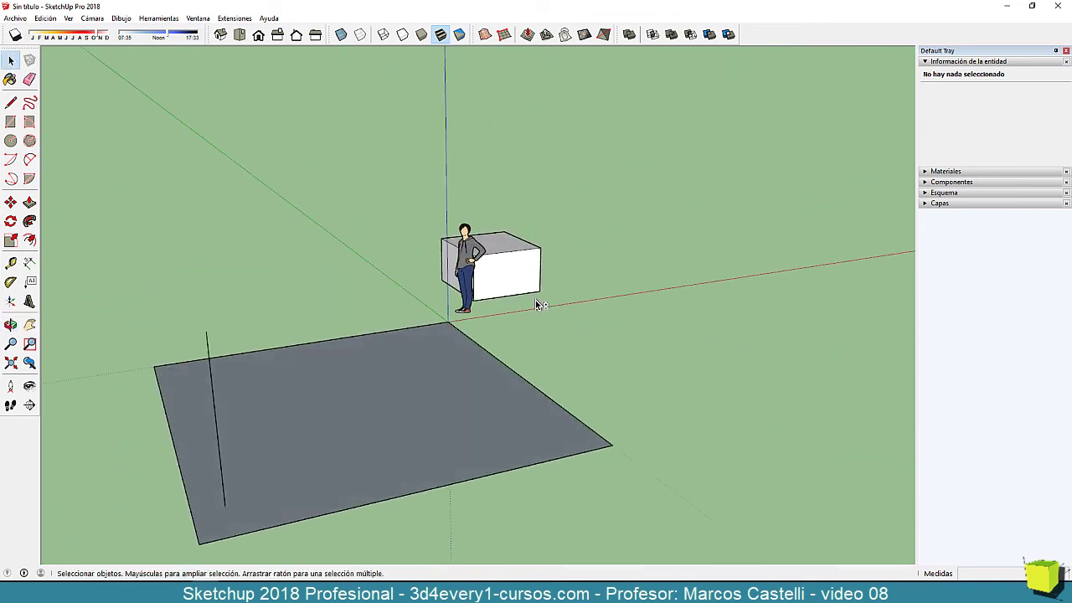
mouse_move(520, 284)
middle_mouse_down()
mouse_move(509, 271)
mouse_move(462, 270)
mouse_move(292, 209)
mouse_move(743, 167)
mouse_move(548, 282)
mouse_move(328, 337)
middle_mouse_up()
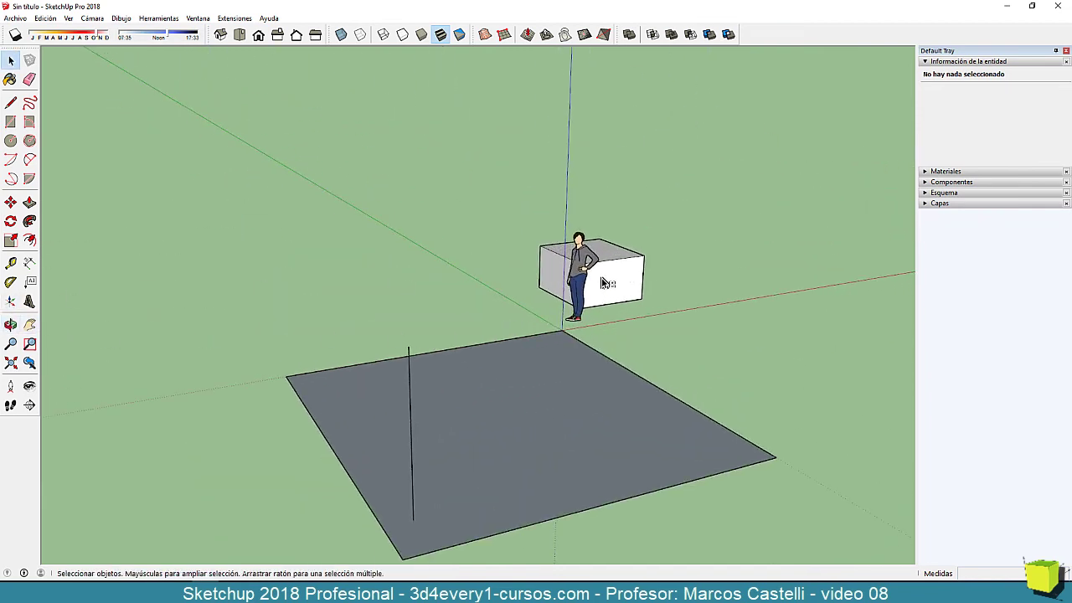
mouse_move(615, 281)
middle_mouse_down()
mouse_move(641, 268)
mouse_move(521, 280)
mouse_move(498, 255)
mouse_move(546, 266)
mouse_move(355, 314)
mouse_move(511, 175)
mouse_move(808, 277)
mouse_move(391, 368)
mouse_move(127, 289)
mouse_move(734, 323)
mouse_move(233, 326)
mouse_move(541, 316)
mouse_move(453, 334)
mouse_move(885, 337)
mouse_move(839, 196)
mouse_move(441, 339)
mouse_move(256, 352)
mouse_move(621, 354)
mouse_move(437, 318)
middle_mouse_up()
mouse_move(469, 355)
middle_mouse_down()
mouse_move(490, 384)
mouse_move(488, 406)
middle_mouse_up()
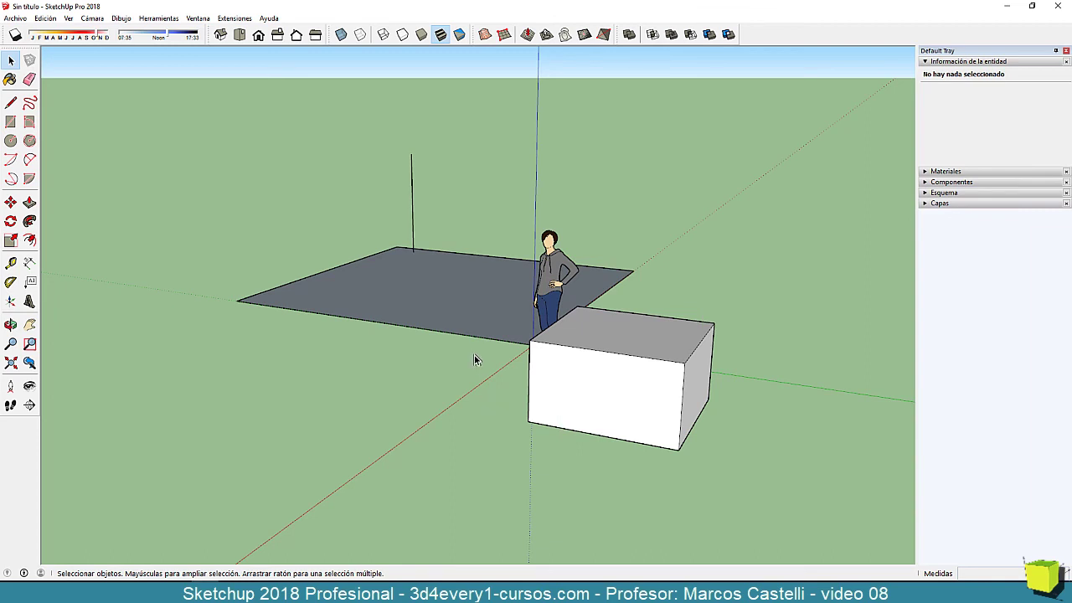
scroll(473, 356, "down", 4)
mouse_move(466, 358)
middle_mouse_down()
mouse_move(394, 382)
mouse_move(578, 371)
middle_mouse_up()
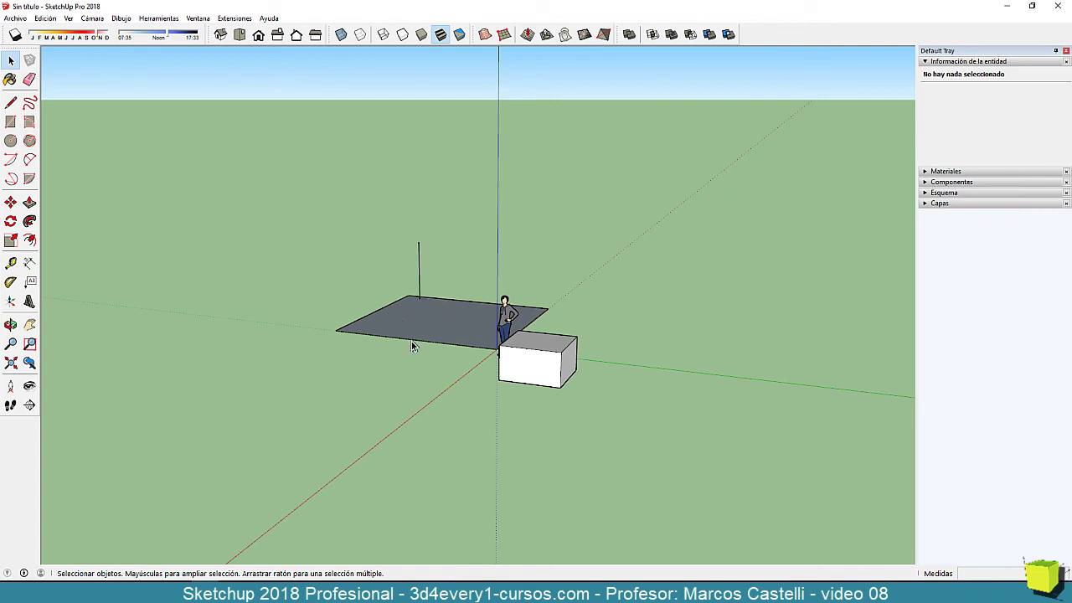
Draw a roughly 0.12 m by 0.07 m rectangle on the ground at the vertical line's base.
scroll(427, 314, "up", 1)
scroll(419, 297, "up", 5)
scroll(410, 302, "up", 1)
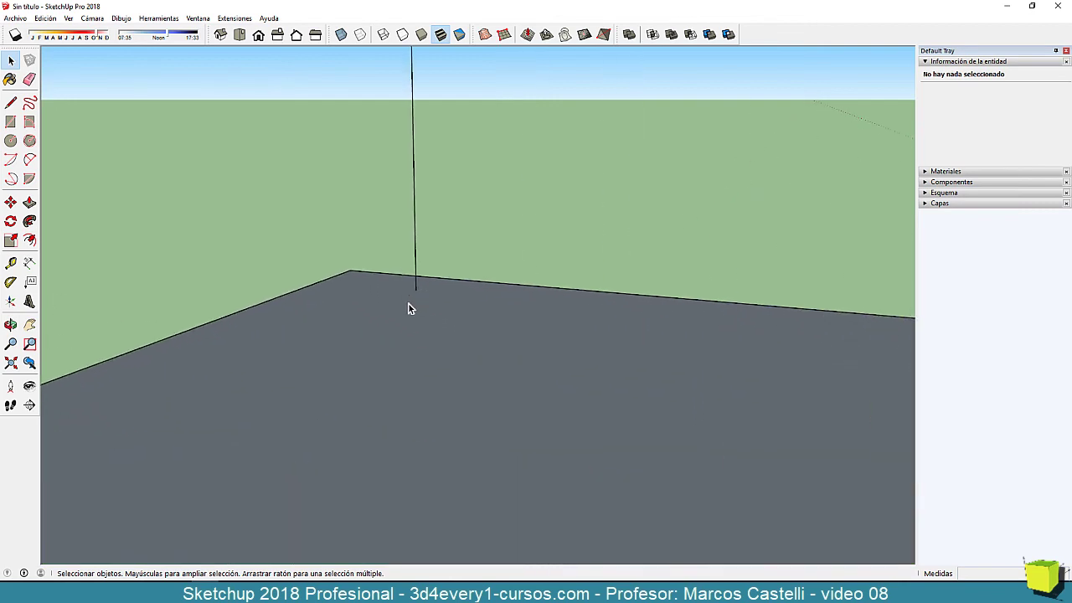
mouse_move(410, 313)
middle_mouse_down()
mouse_move(542, 374)
mouse_move(490, 335)
middle_mouse_up()
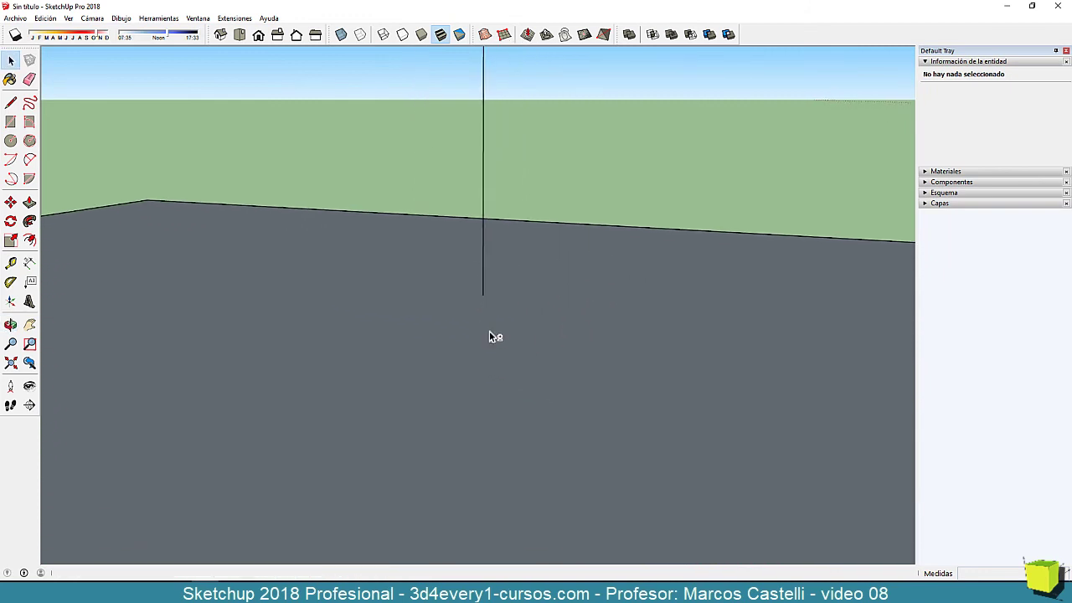
left_click(10, 121)
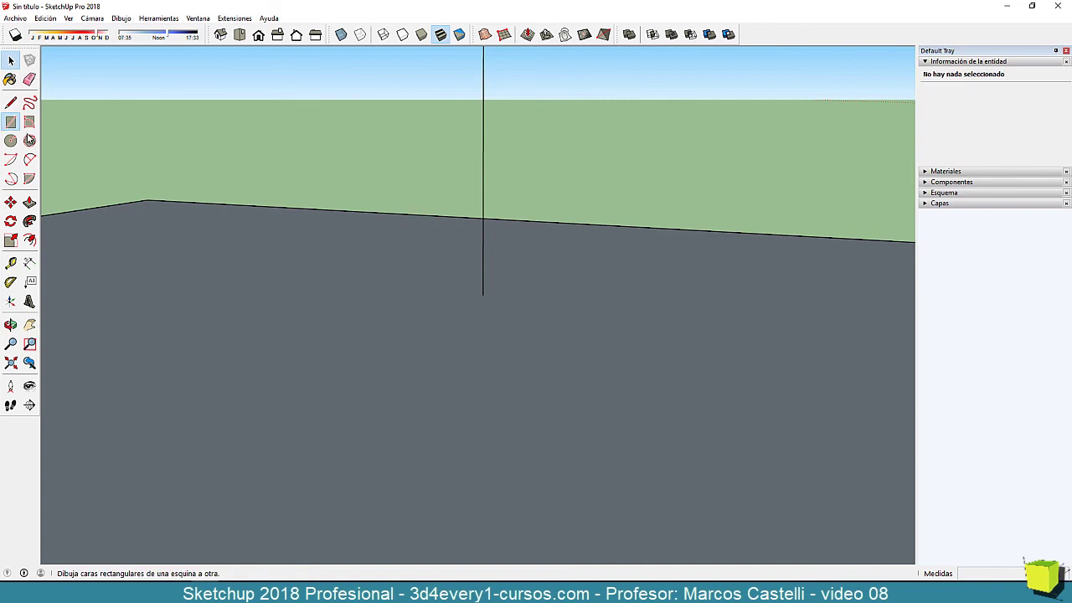
left_click(483, 294)
left_click(526, 356)
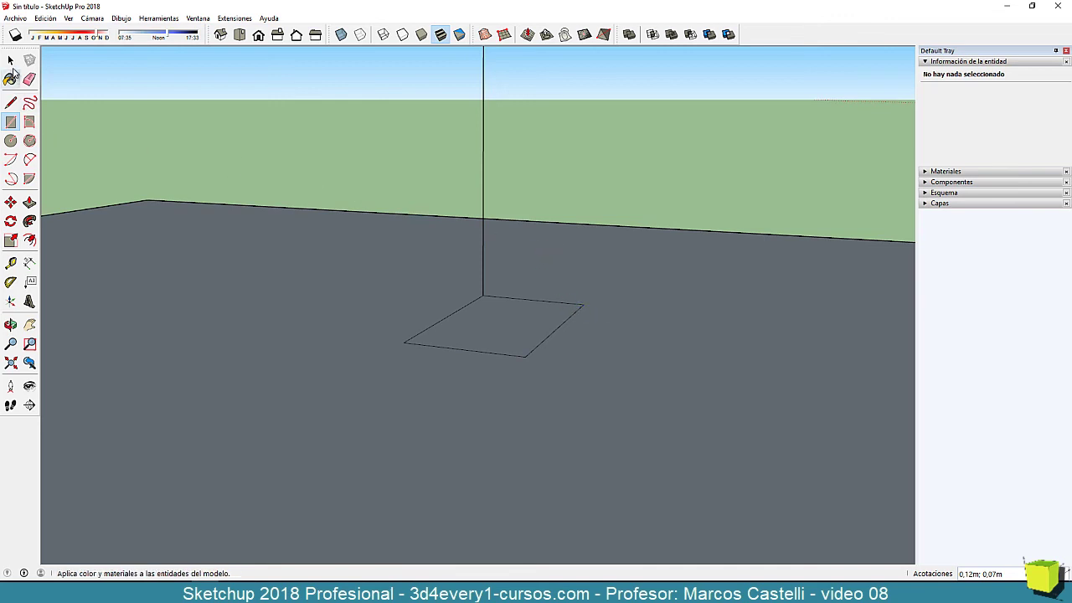
left_click(10, 60)
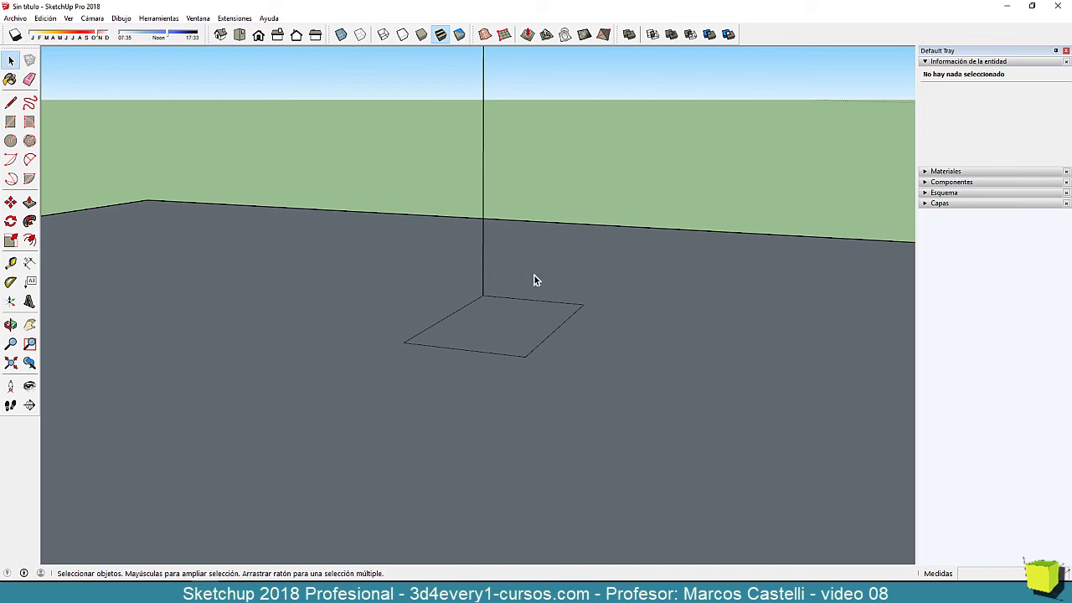
Zoom to the full model extents, then move in close on the figure's face.
left_click(10, 363)
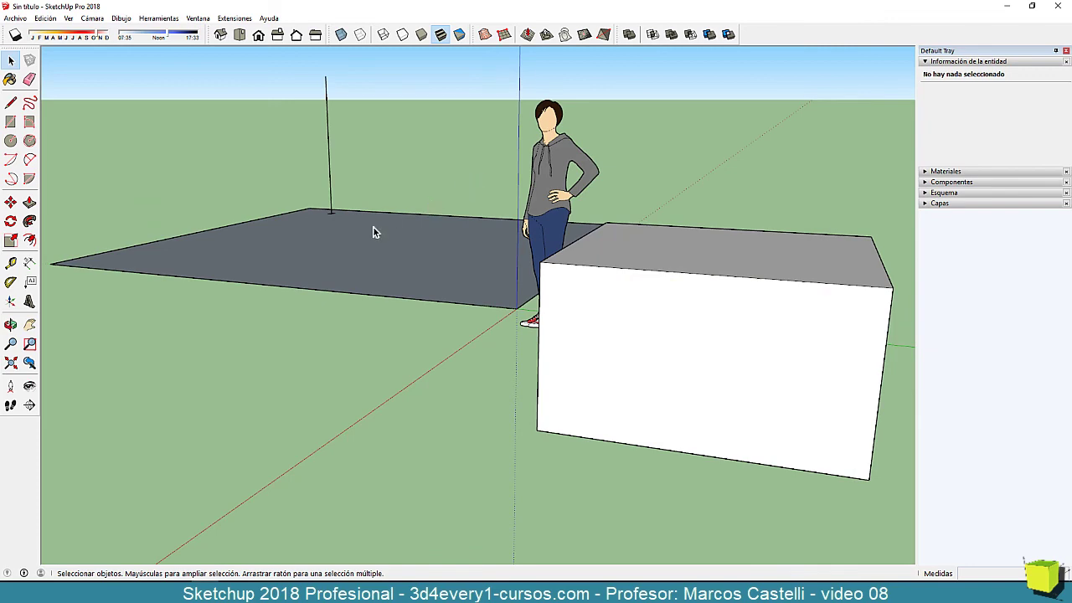
middle_click_drag(351, 243, 483, 239)
scroll(598, 167, "up", 3)
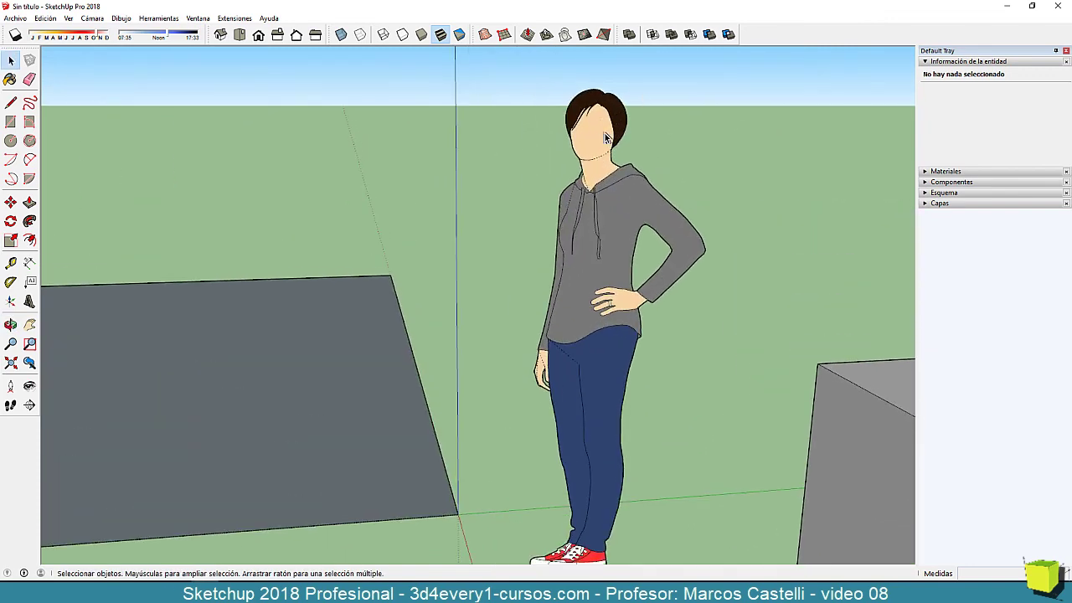
scroll(599, 167, "up", 3)
scroll(599, 167, "up", 3)
mouse_move(606, 148)
middle_mouse_down()
mouse_move(522, 358)
mouse_move(519, 305)
middle_mouse_up()
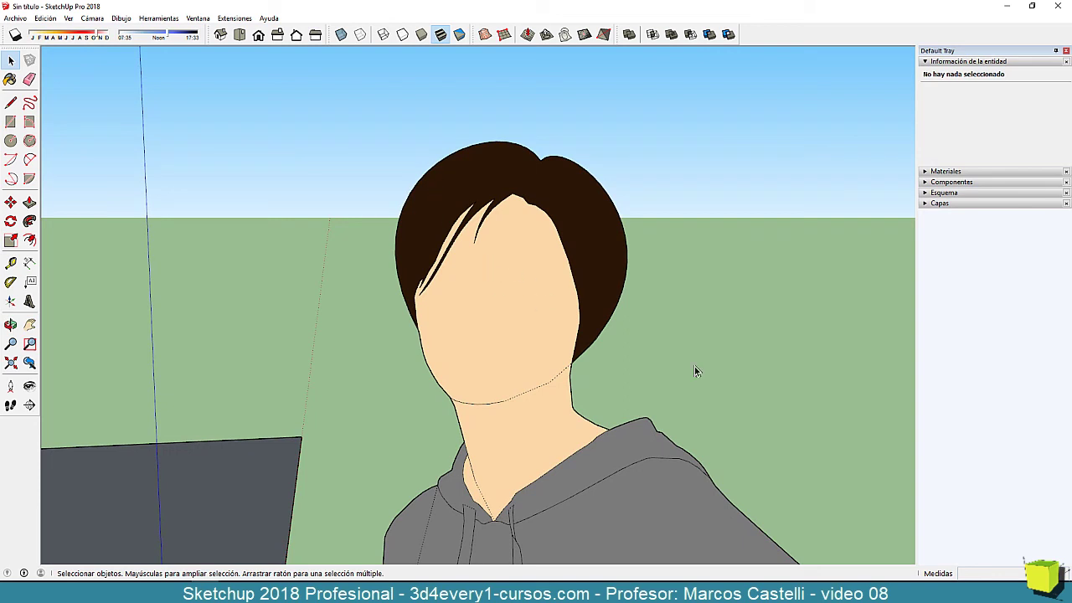
Back away from the figure and settle on a near view of the white box beside her.
scroll(652, 407, "down", 2)
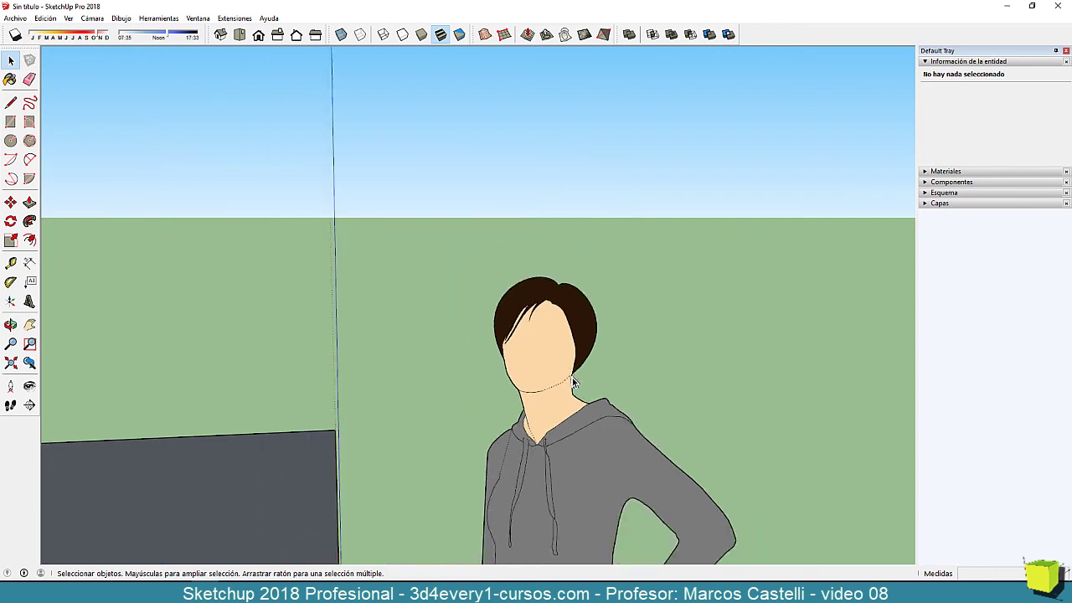
scroll(652, 407, "down", 2)
scroll(652, 407, "down", 1)
mouse_move(652, 407)
middle_mouse_down()
mouse_move(402, 248)
mouse_move(405, 235)
mouse_move(610, 426)
middle_mouse_up()
scroll(578, 402, "up", 2)
mouse_move(559, 385)
middle_mouse_down()
mouse_move(576, 363)
mouse_move(602, 371)
middle_mouse_up()
scroll(601, 360, "down", 2)
scroll(601, 360, "down", 1)
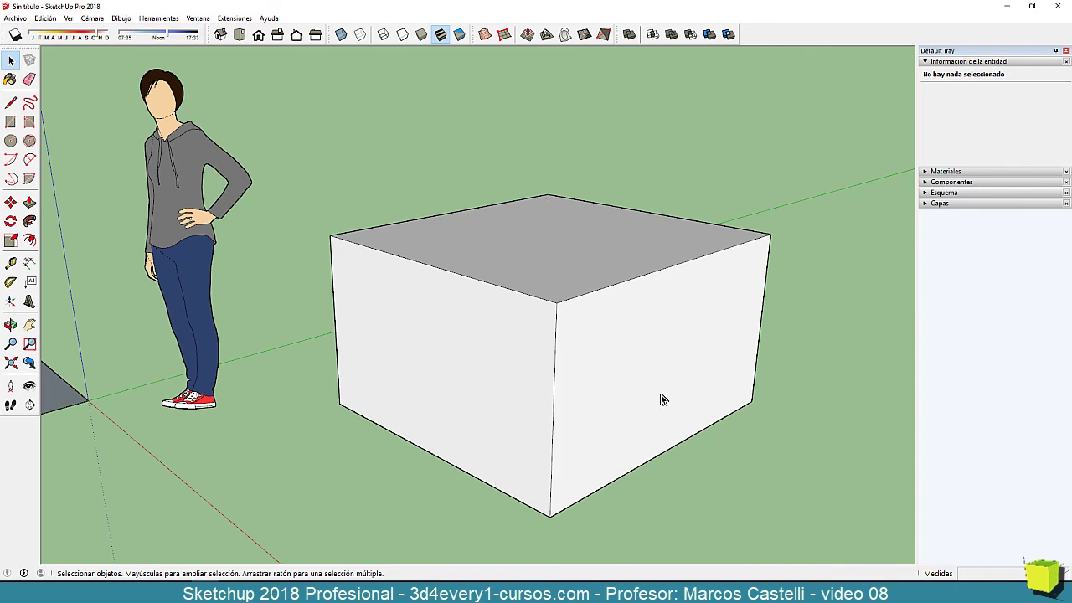
Orbit so the box turns in front of the figure, ending on a wide view including the grey rectangle.
mouse_move(872, 331)
middle_mouse_down()
mouse_move(15, 324)
mouse_move(548, 390)
mouse_move(424, 368)
mouse_move(440, 375)
mouse_move(410, 390)
mouse_move(424, 373)
mouse_move(342, 366)
mouse_move(282, 427)
mouse_move(385, 419)
mouse_move(407, 445)
mouse_move(322, 433)
mouse_move(701, 352)
mouse_move(627, 443)
mouse_move(452, 366)
mouse_move(517, 413)
middle_mouse_up()
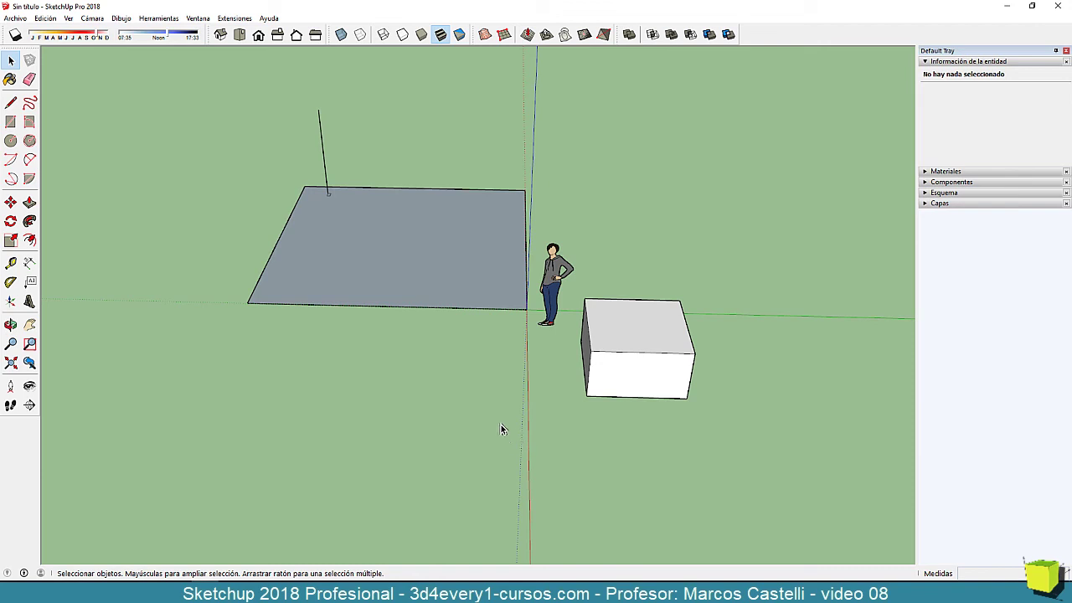
middle_click_drag(496, 422, 456, 396)
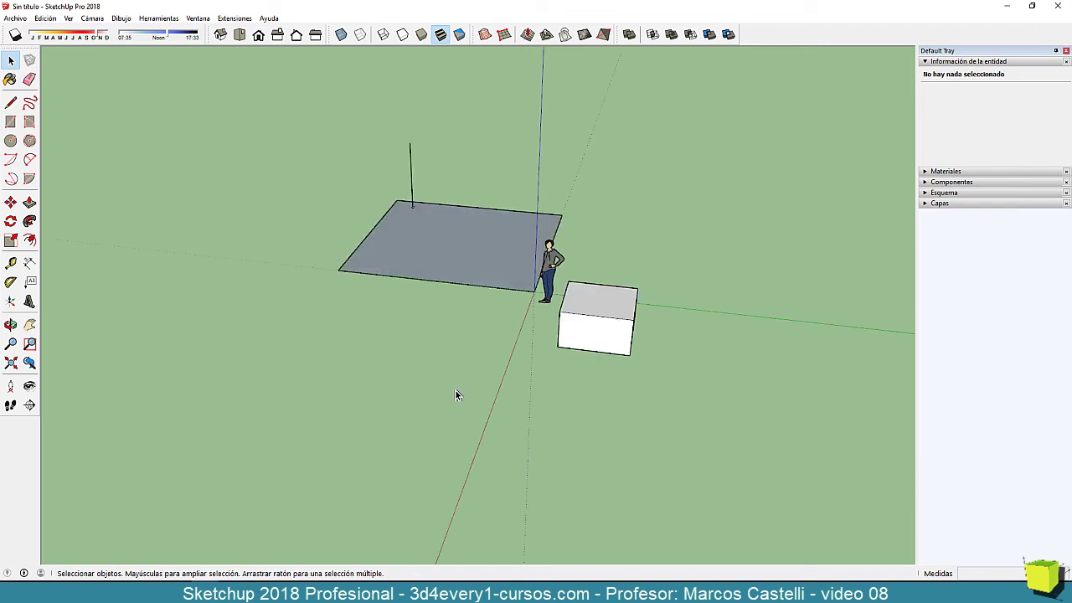